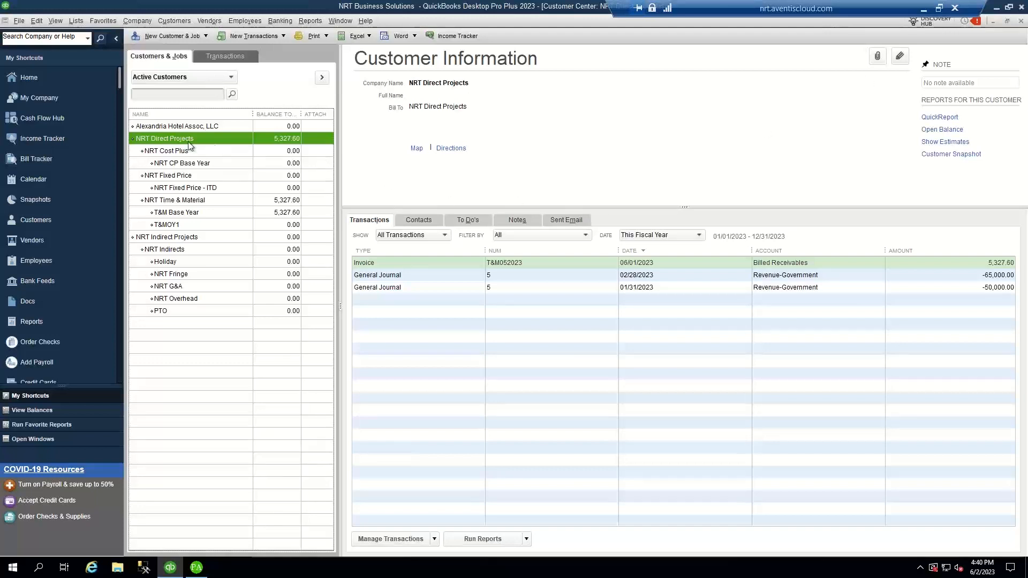
# Step: Switch to NRT Project Accounting and review the projects under the Cost Plus, Fixed Price, Indirects and Time & Material contracts in Contract Maintenance
pyautogui.click(196, 568)
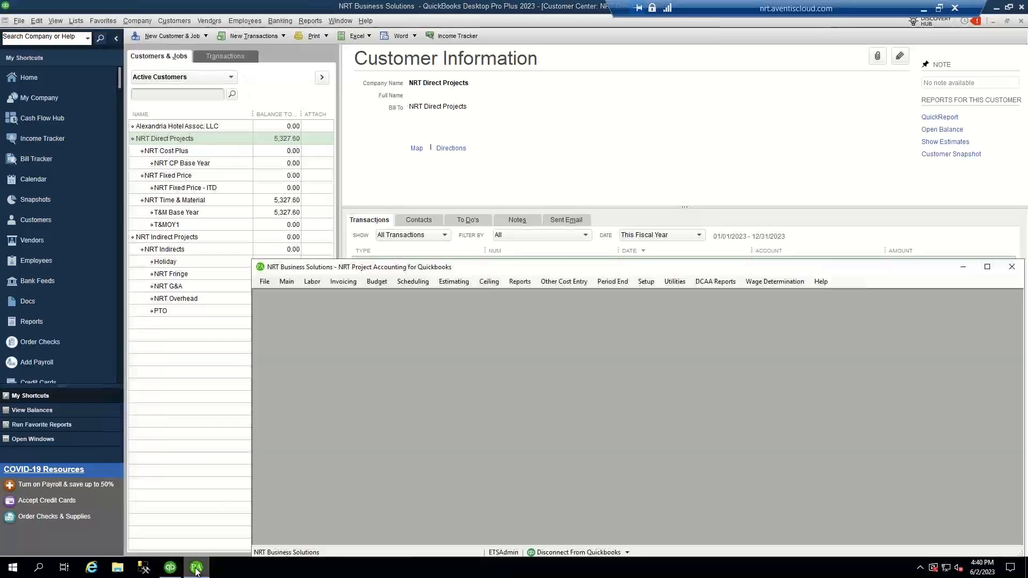
pyautogui.click(284, 282)
pyautogui.click(307, 294)
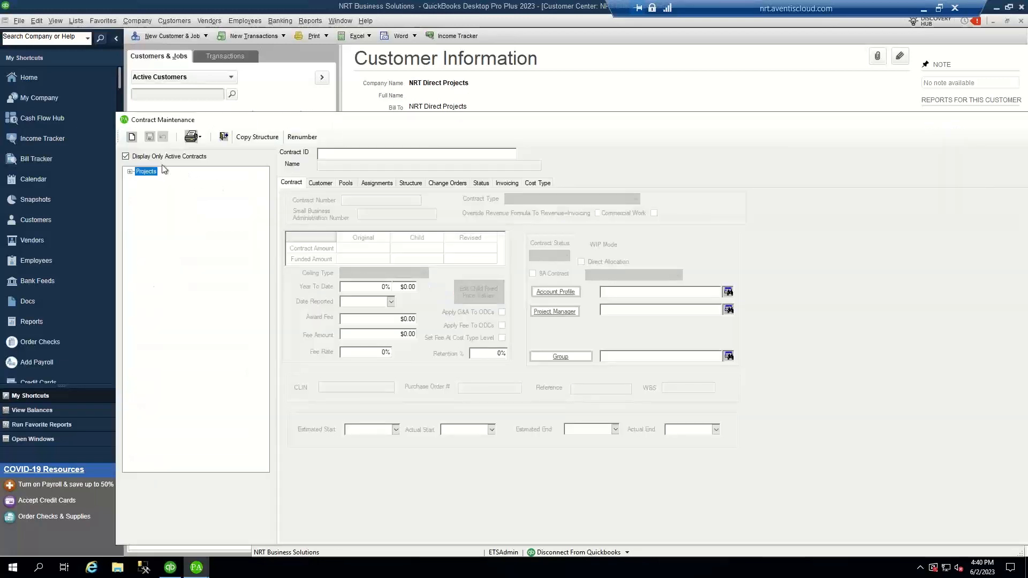
pyautogui.click(130, 171)
pyautogui.click(139, 179)
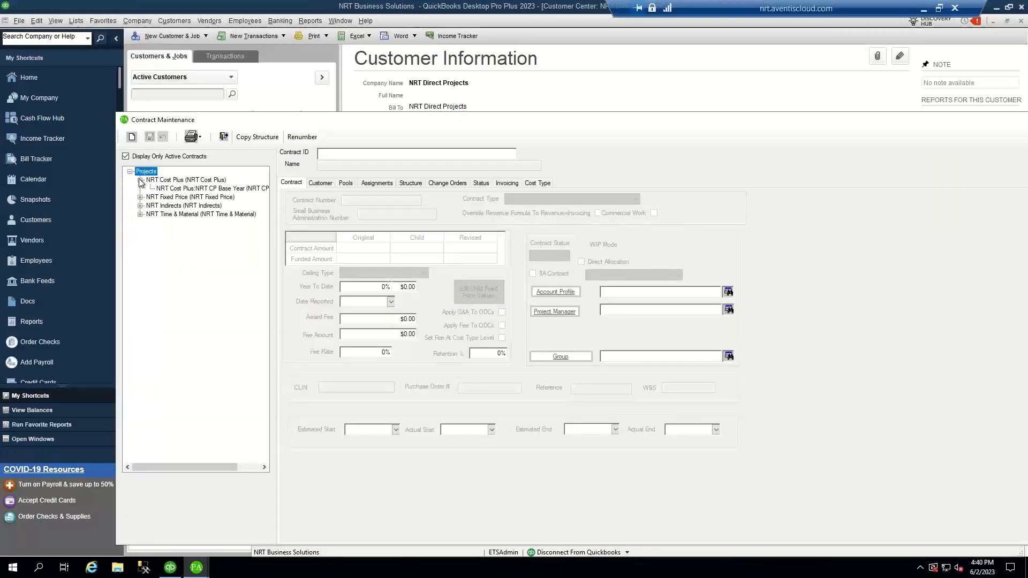
pyautogui.click(140, 197)
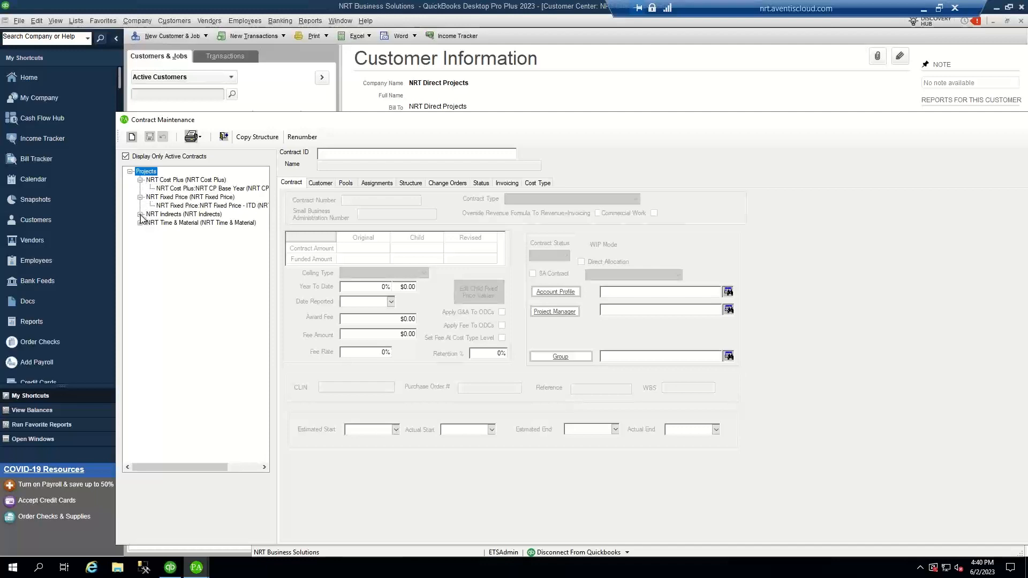
pyautogui.click(139, 214)
pyautogui.click(140, 265)
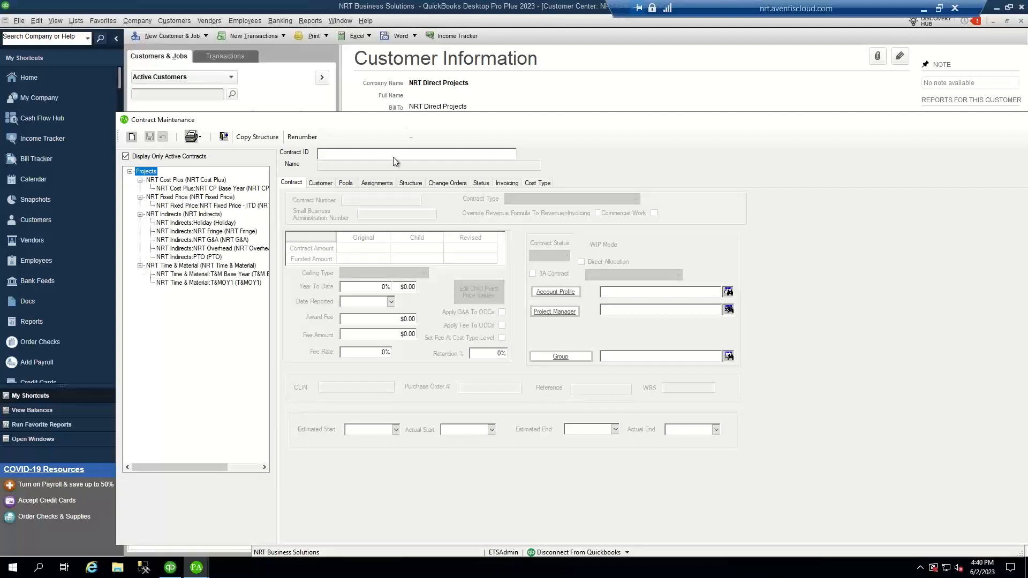
pyautogui.moveTo(404, 120); pyautogui.dragTo(565, 109)
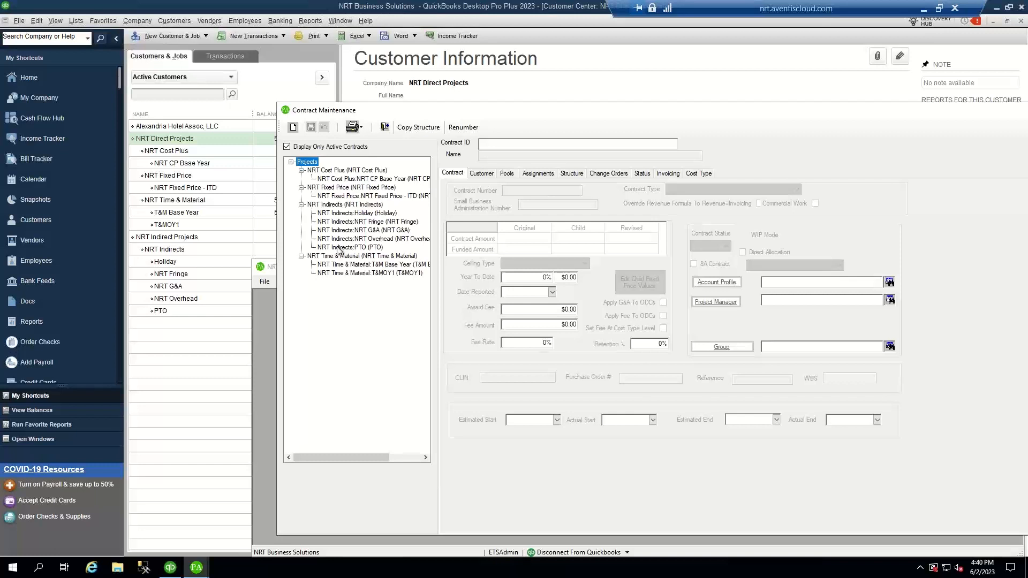
pyautogui.click(385, 127)
# Step: Switch to QuickBooks and start a new job named T&MOY2 under NRT Time & Material
pyautogui.click(169, 200)
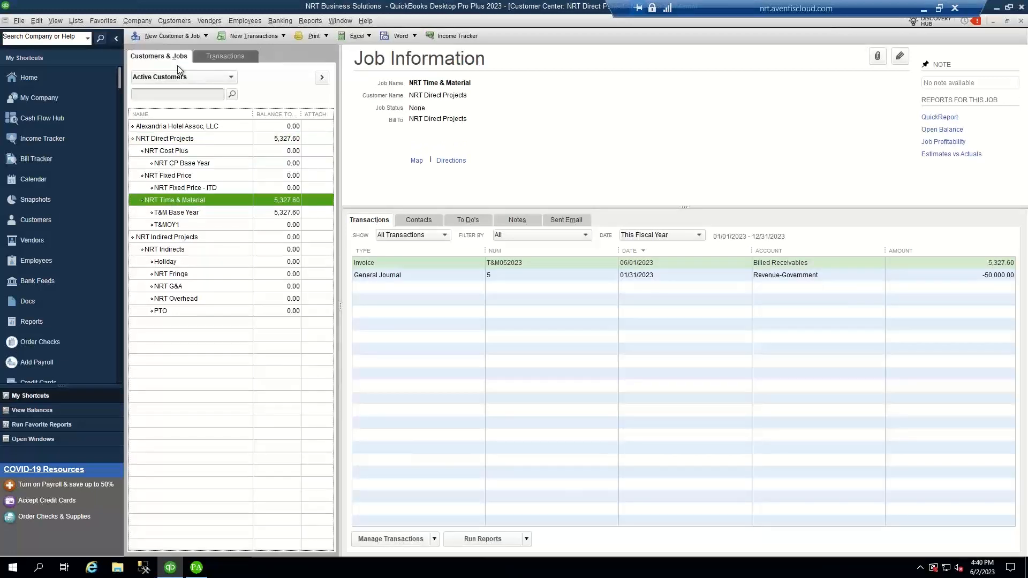
pyautogui.click(163, 36)
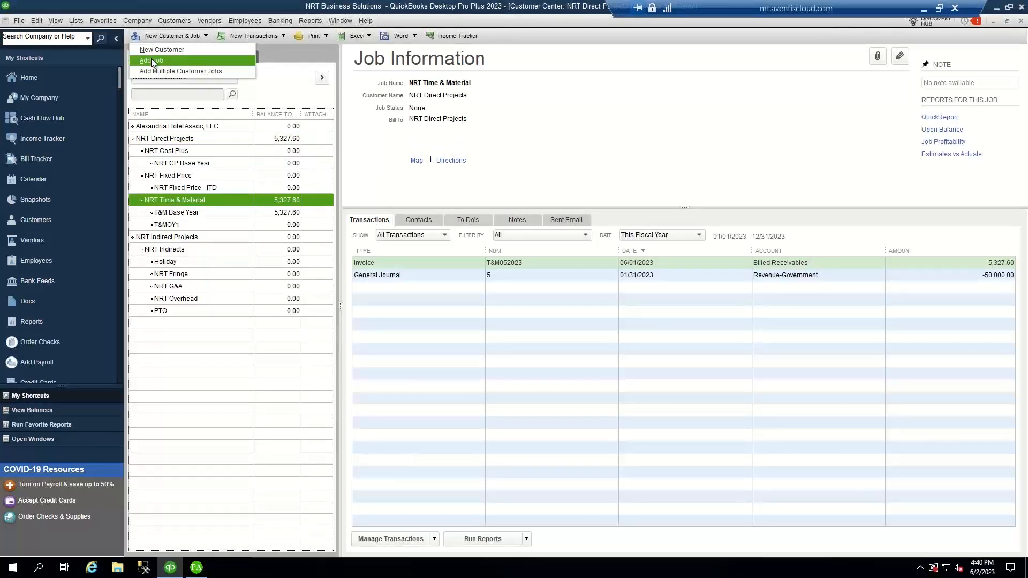
pyautogui.click(154, 61)
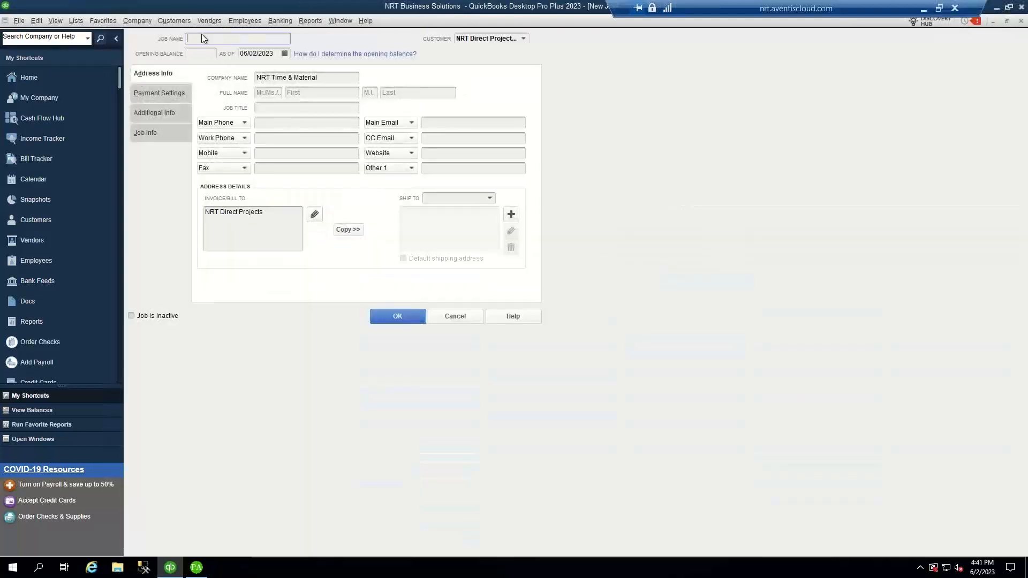
pyautogui.write('T')
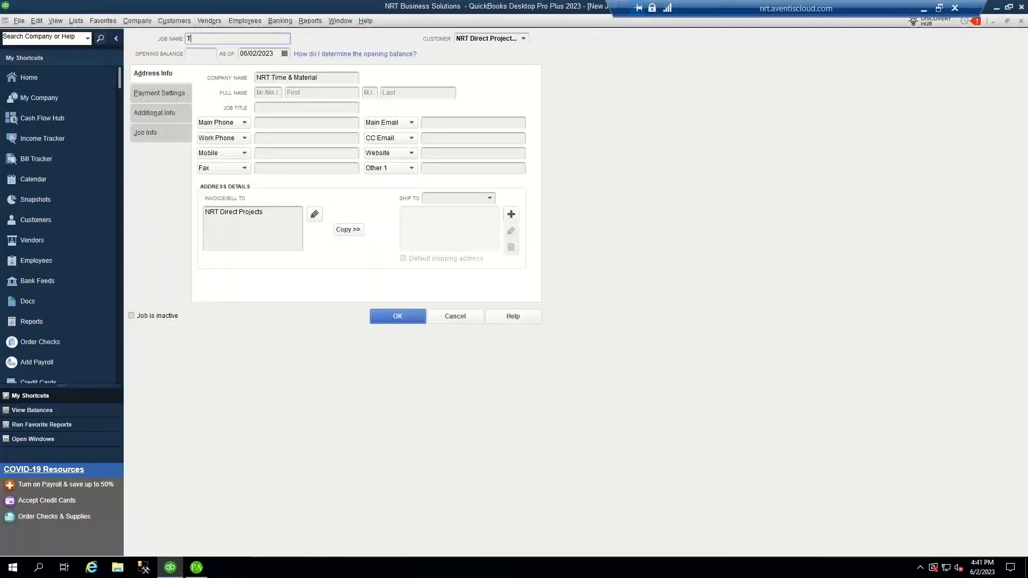
pyautogui.write('&M')
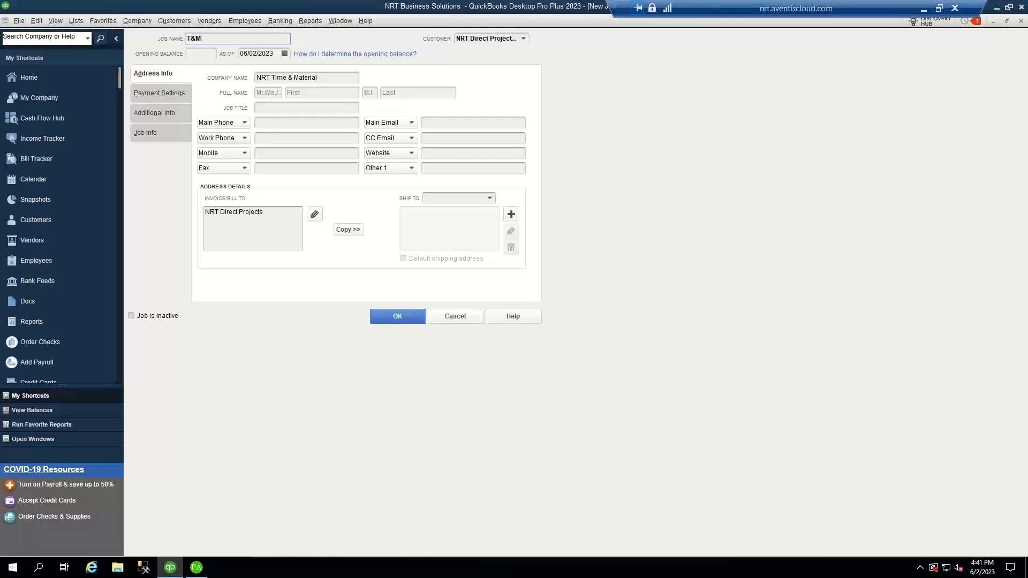
pyautogui.write('OY2')
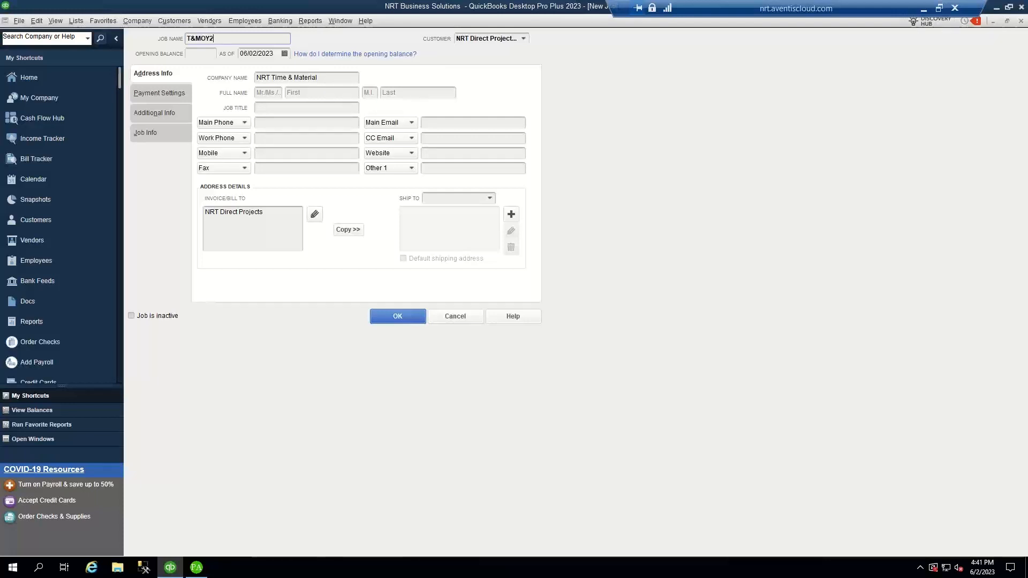
pyautogui.press('Tab')
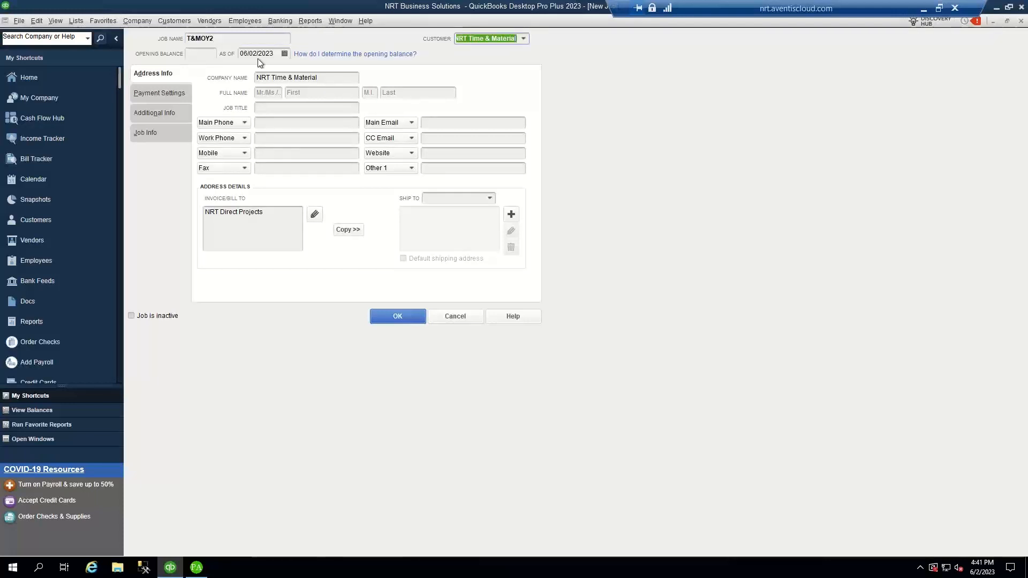
# Step: Change the new job's company name to NRT Option Tear 2 and save the job
pyautogui.click(325, 81)
pyautogui.press('BackSpace')
pyautogui.press('BackSpace')
pyautogui.press('BackSpace')
pyautogui.press('BackSpace')
pyautogui.press('BackSpace')
pyautogui.press('BackSpace')
pyautogui.press('BackSpace')
pyautogui.press('BackSpace')
pyautogui.press('BackSpace')
pyautogui.press('BackSpace')
pyautogui.press('BackSpace')
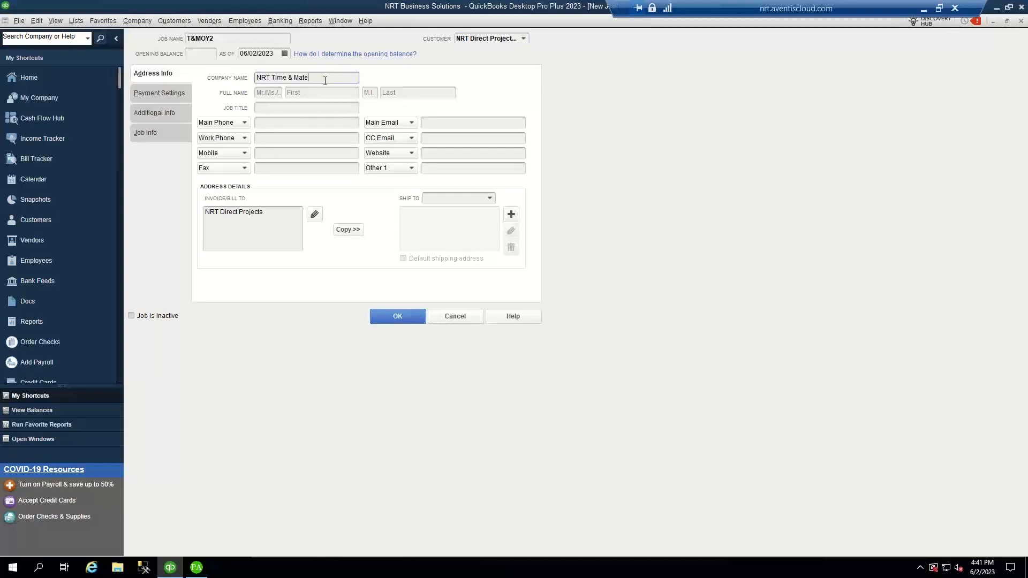
pyautogui.press('BackSpace')
pyautogui.press('BackSpace')
pyautogui.press('BackSpace')
pyautogui.write('Option Tear 2')
pyautogui.press('Tab')
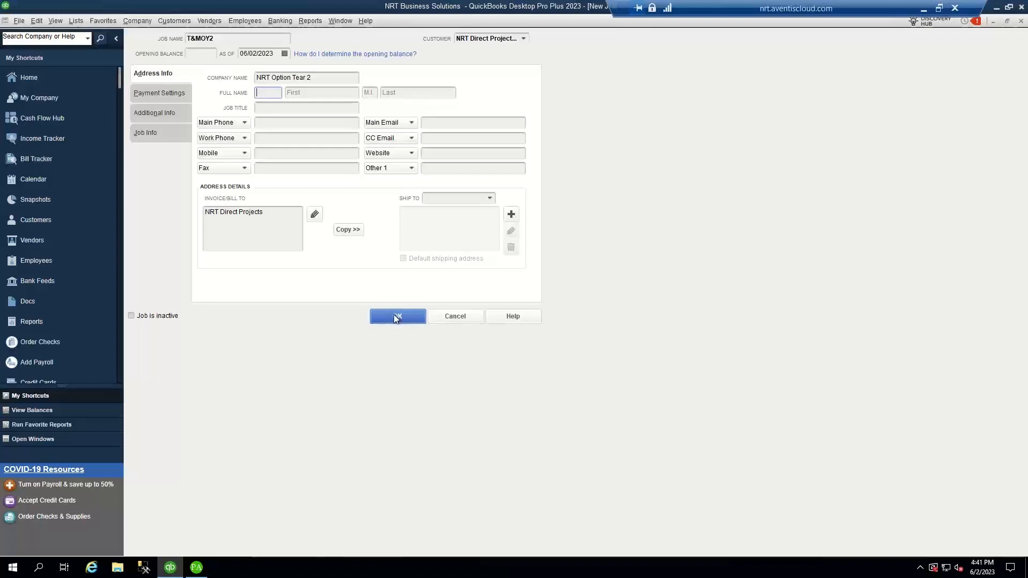
pyautogui.click(394, 316)
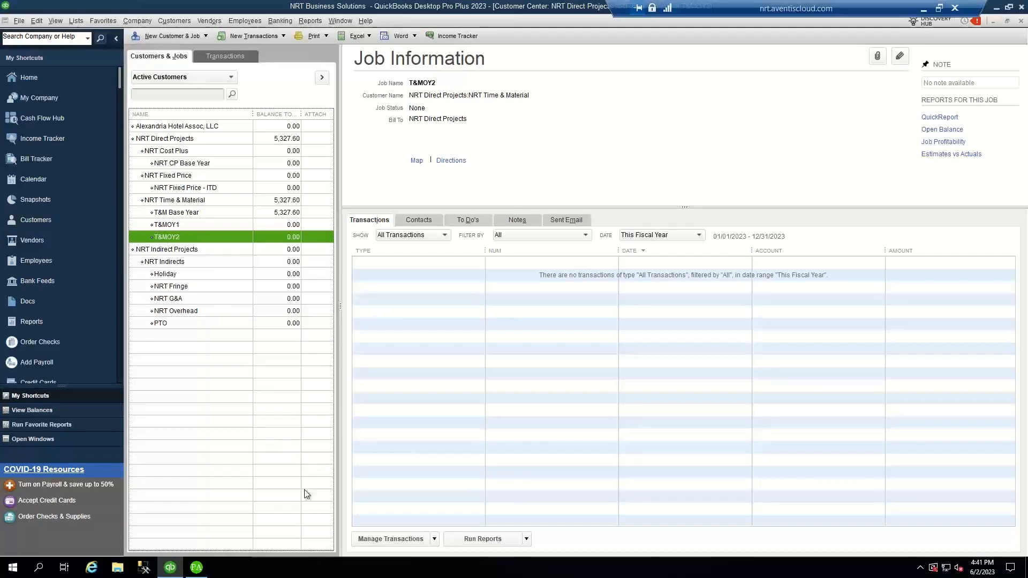
# Step: Switch to NRT Project Accounting and run Create/Update Contracts From Existing Jobs
pyautogui.click(196, 567)
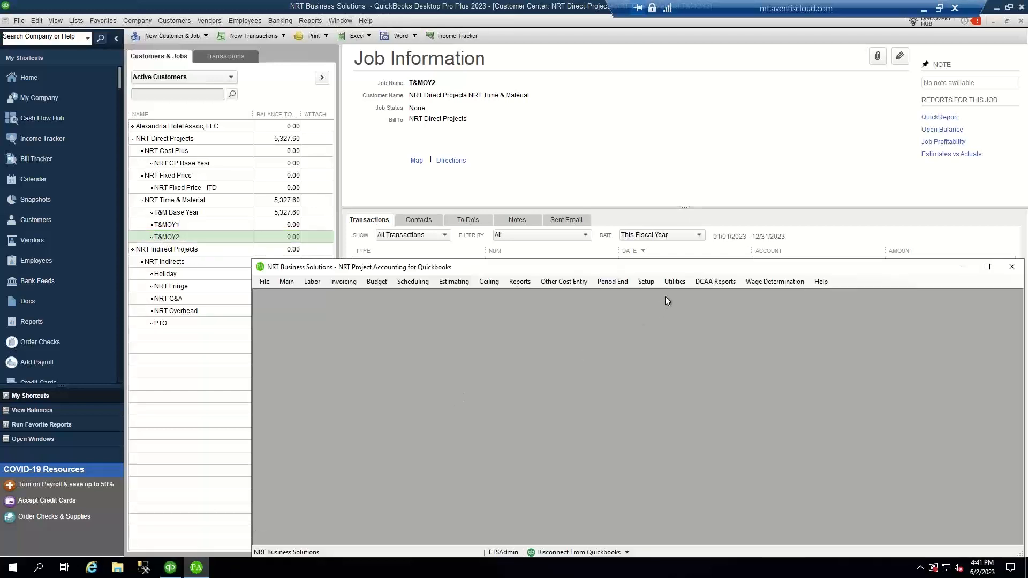
pyautogui.click(670, 283)
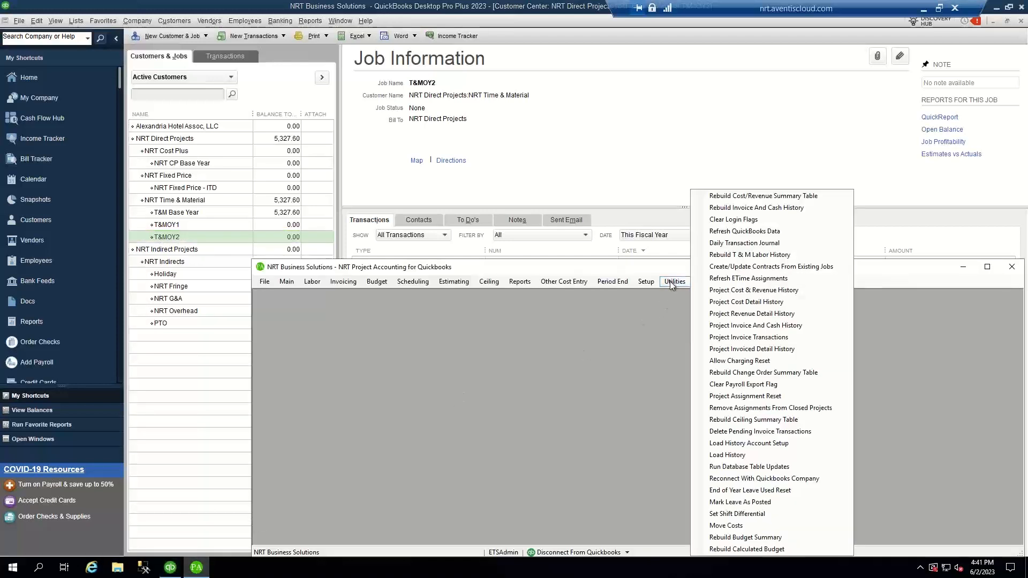
pyautogui.click(732, 267)
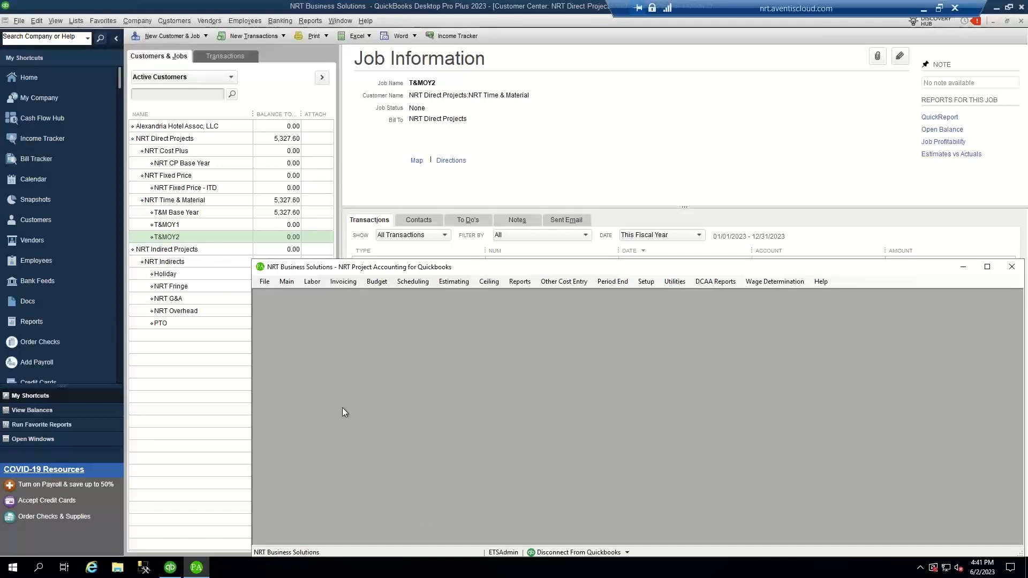
# Step: Open the T&MOY2 project under NRT Time & Material in Contract Maintenance, placing the window beside the QuickBooks job list
pyautogui.click(289, 283)
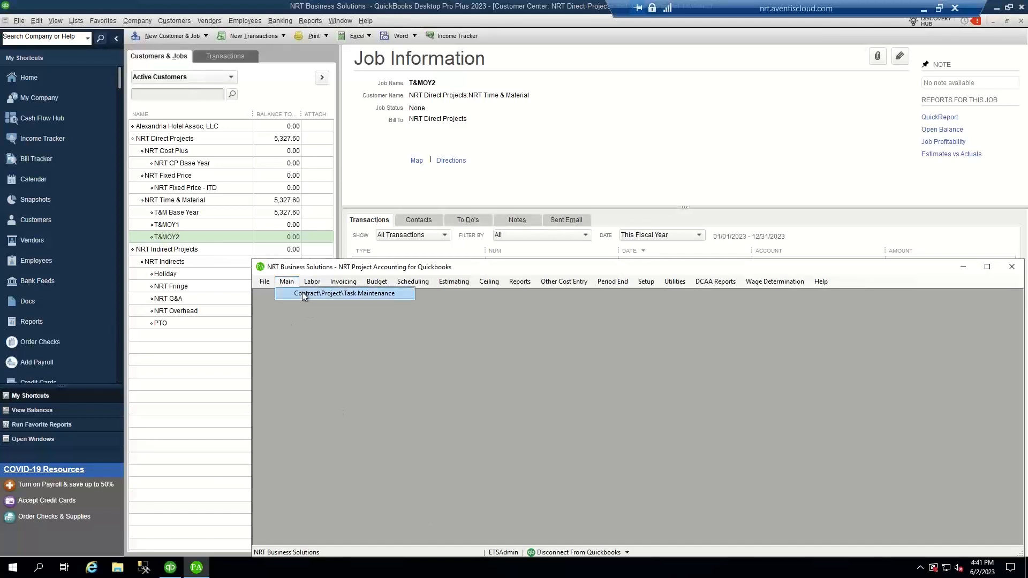
pyautogui.click(303, 292)
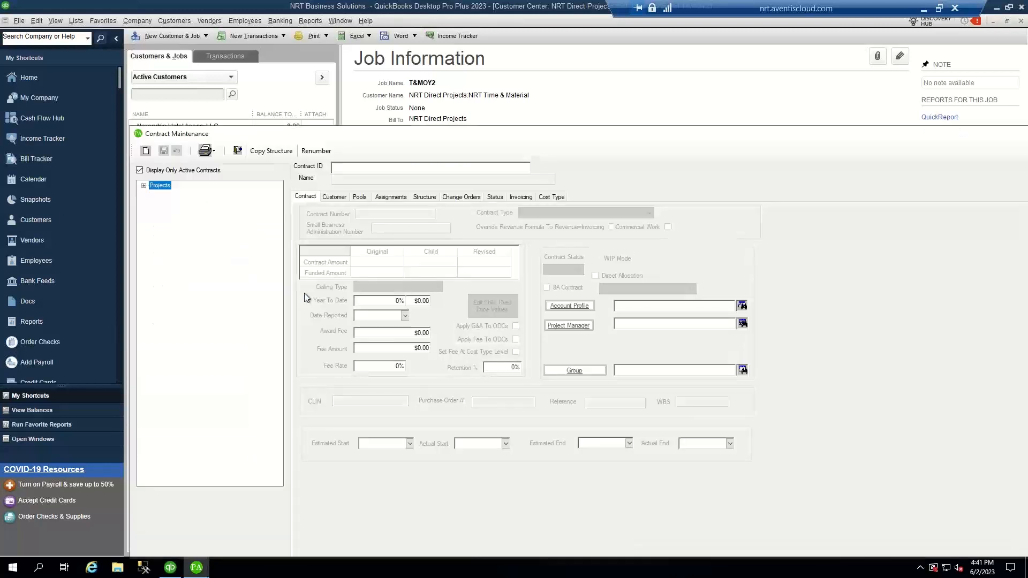
pyautogui.click(143, 186)
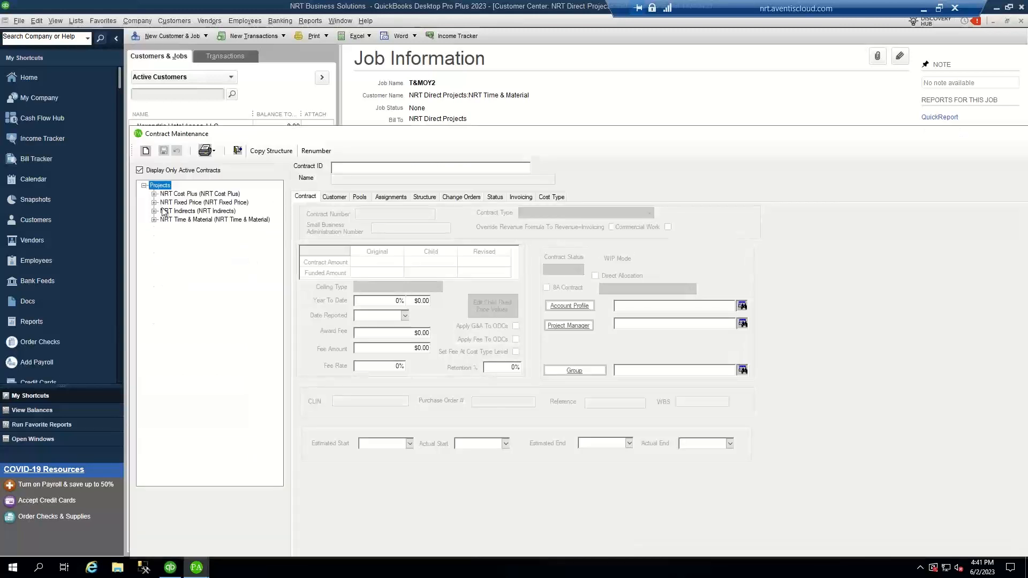
pyautogui.click(155, 222)
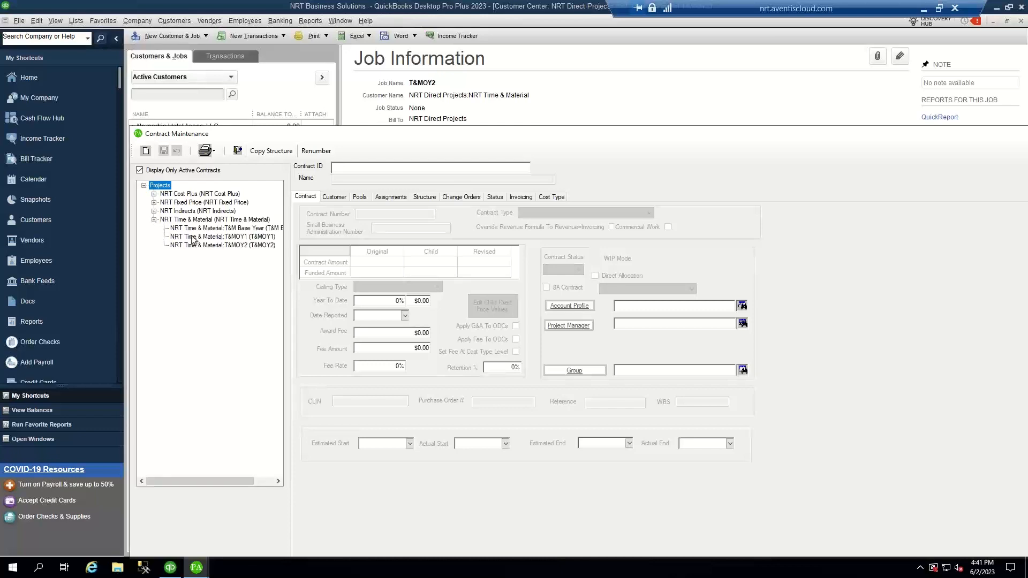
pyautogui.moveTo(490, 130); pyautogui.dragTo(635, 84)
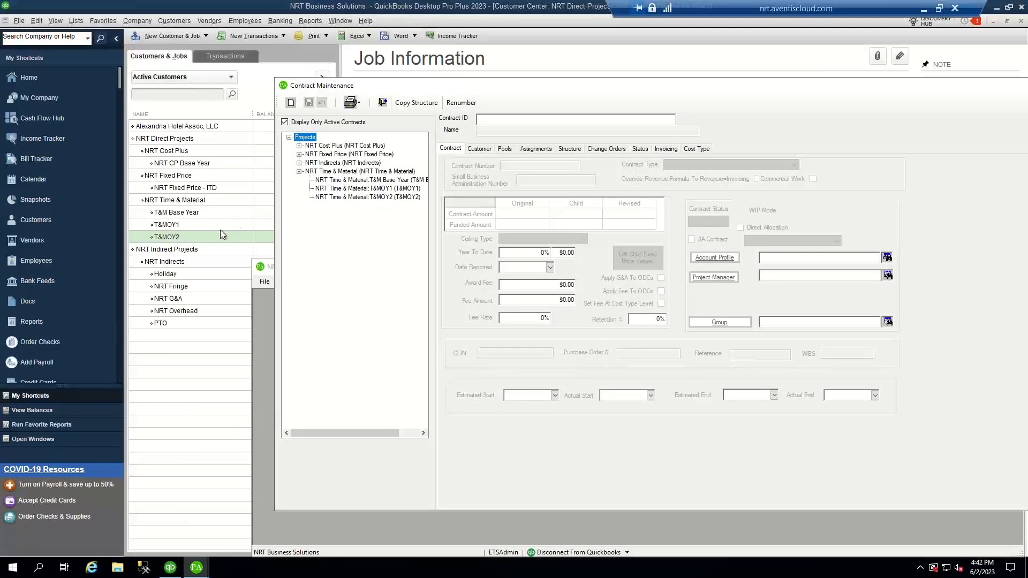
pyautogui.click(367, 197)
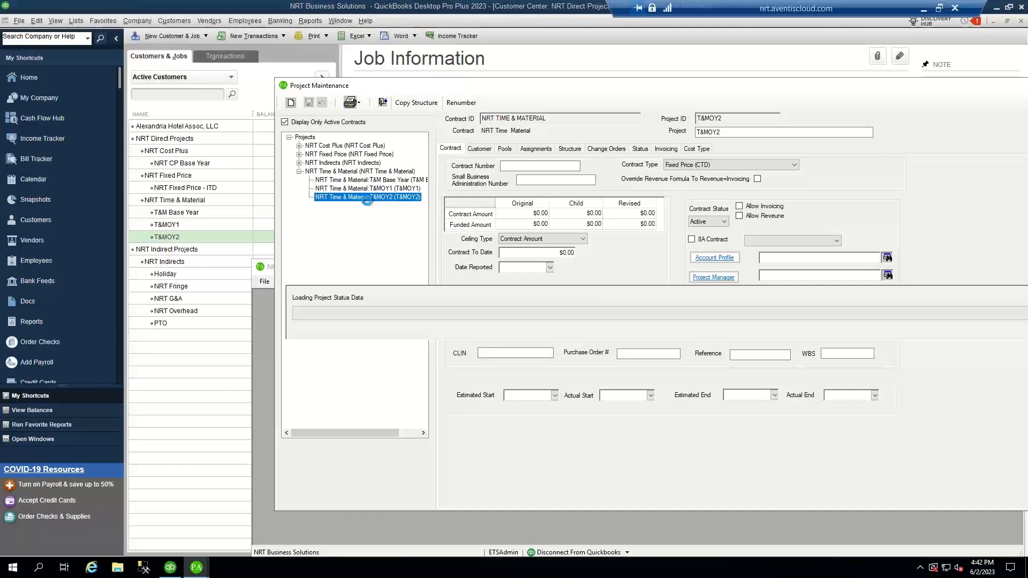
# Step: Enter OY2 as the project's contract number and NA as its Small Business Administration number
pyautogui.click(512, 166)
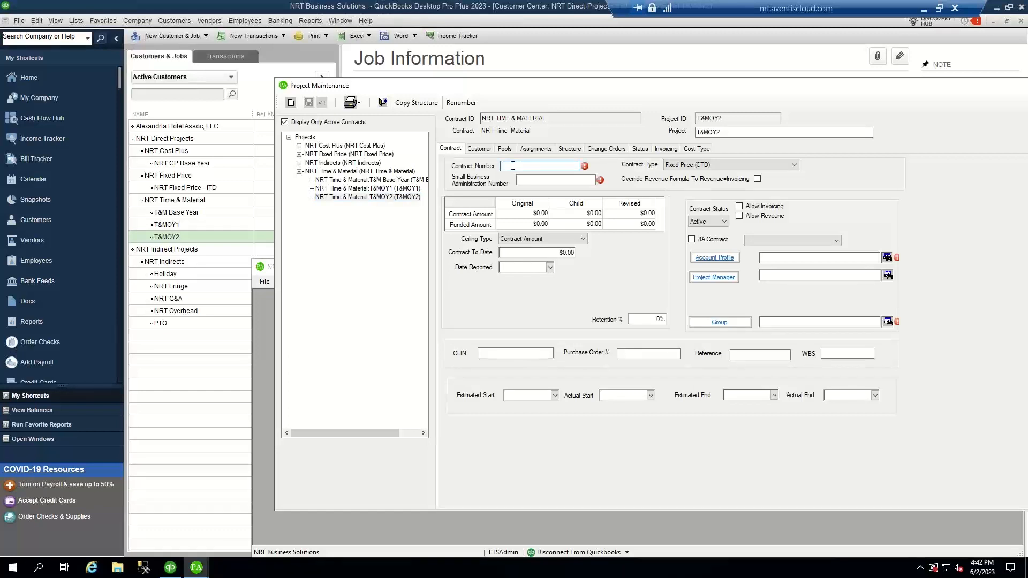
pyautogui.write('OY')
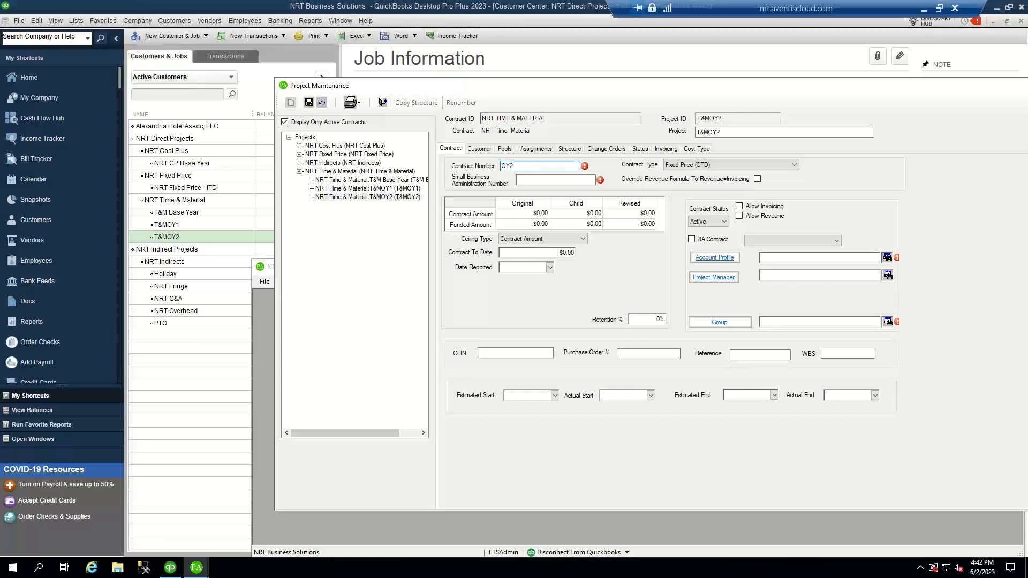
pyautogui.write('2')
pyautogui.press('Tab')
pyautogui.write('NA')
pyautogui.press('Tab')
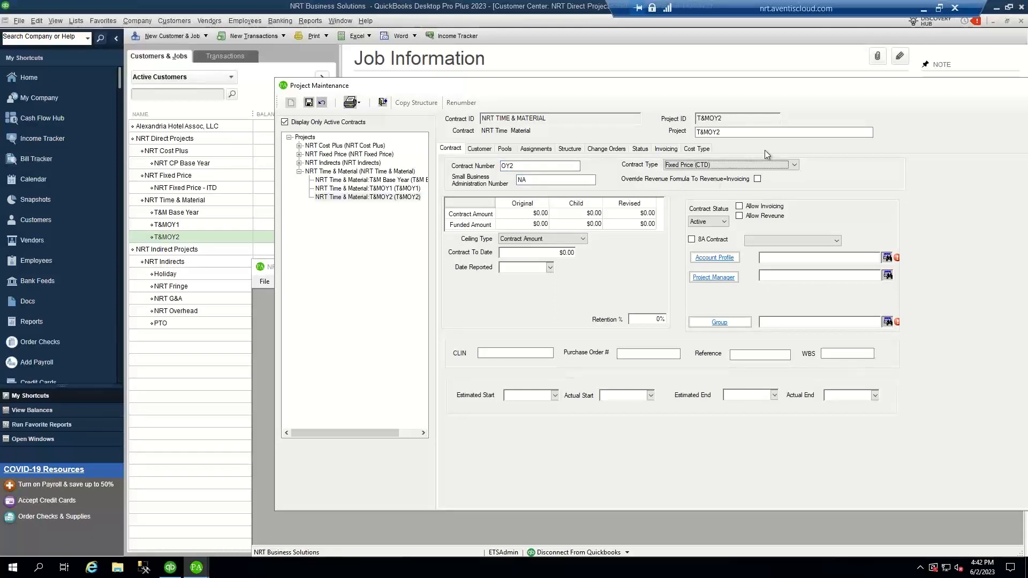
# Step: Set the contract type to Time & Materials and allow both invoicing and revenue for the project
pyautogui.click(795, 165)
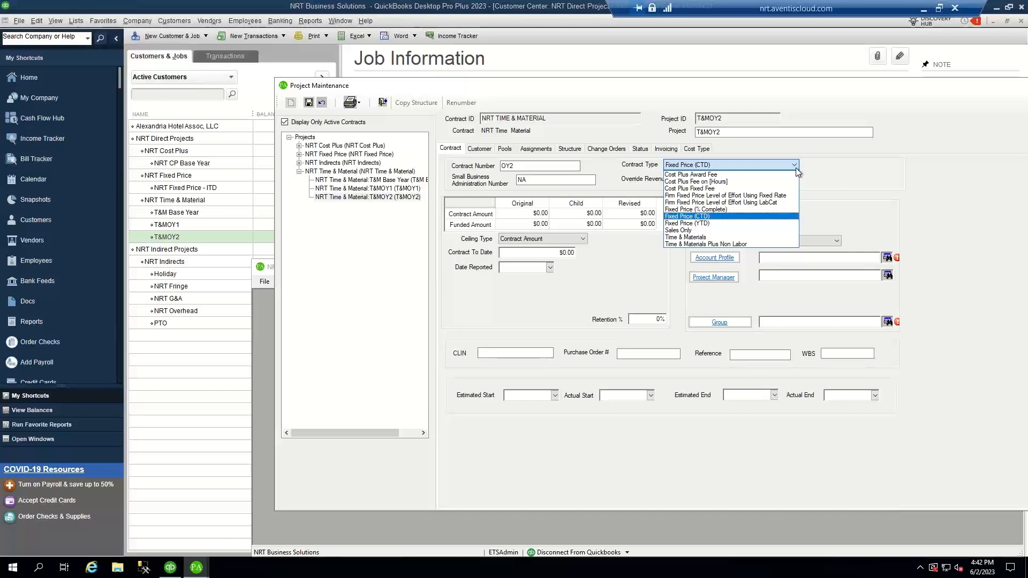
pyautogui.click(759, 237)
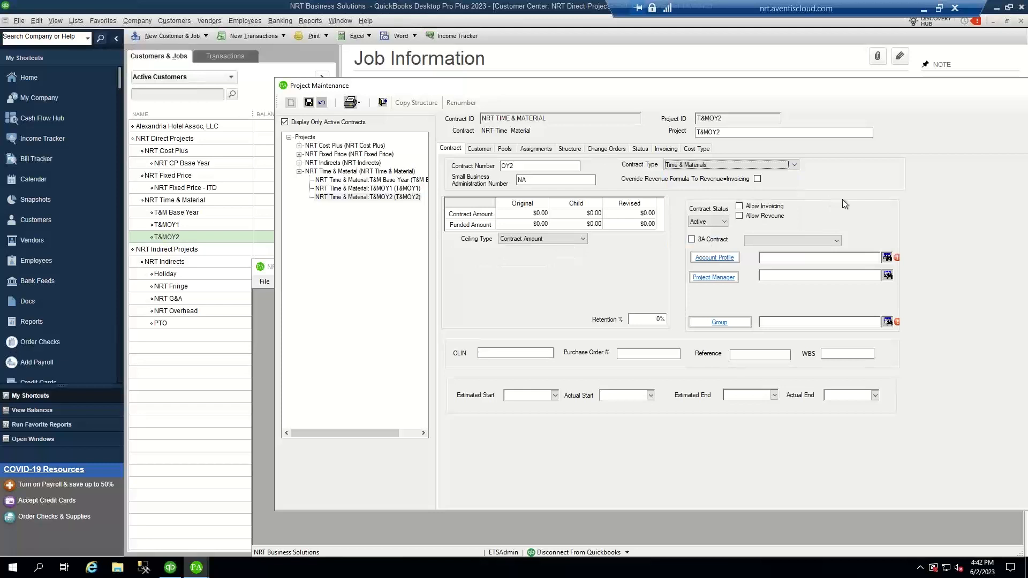
pyautogui.click(748, 208)
pyautogui.click(740, 216)
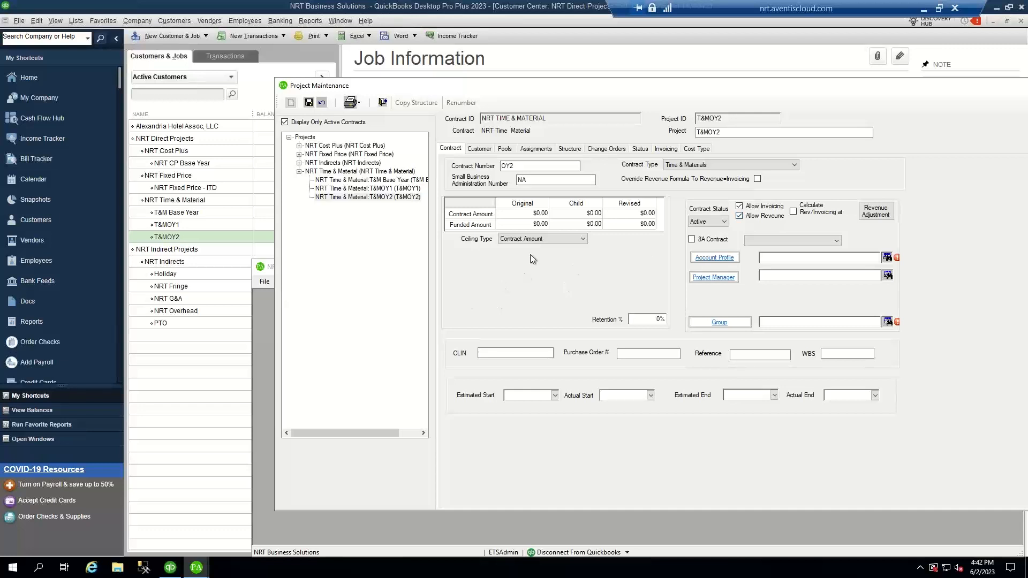
# Step: Set the project's original contract amount and original funded amount to $25,000 each
pyautogui.click(514, 213)
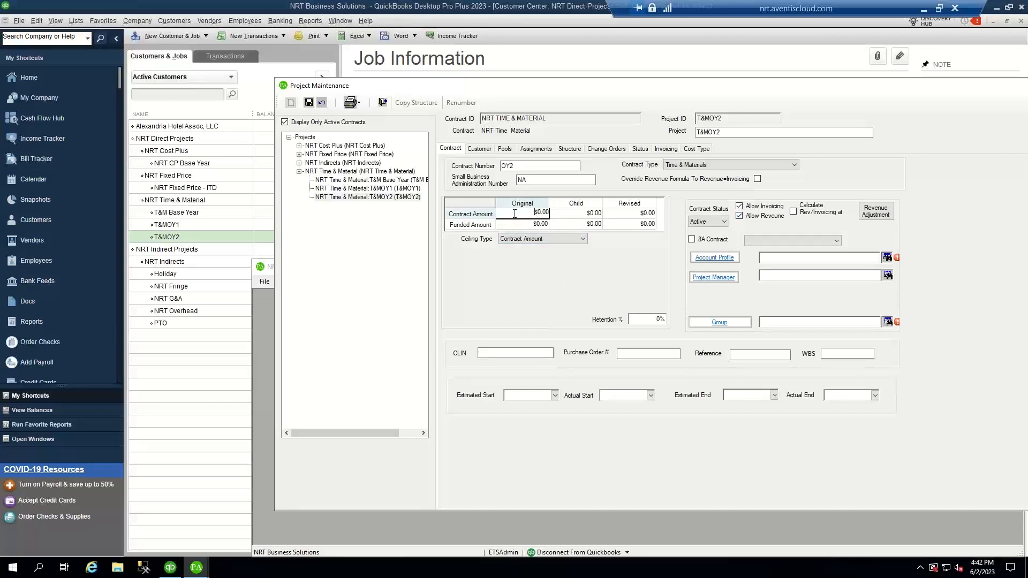
pyautogui.moveTo(514, 214); pyautogui.dragTo(628, 214)
pyautogui.write('25000')
pyautogui.press('Return')
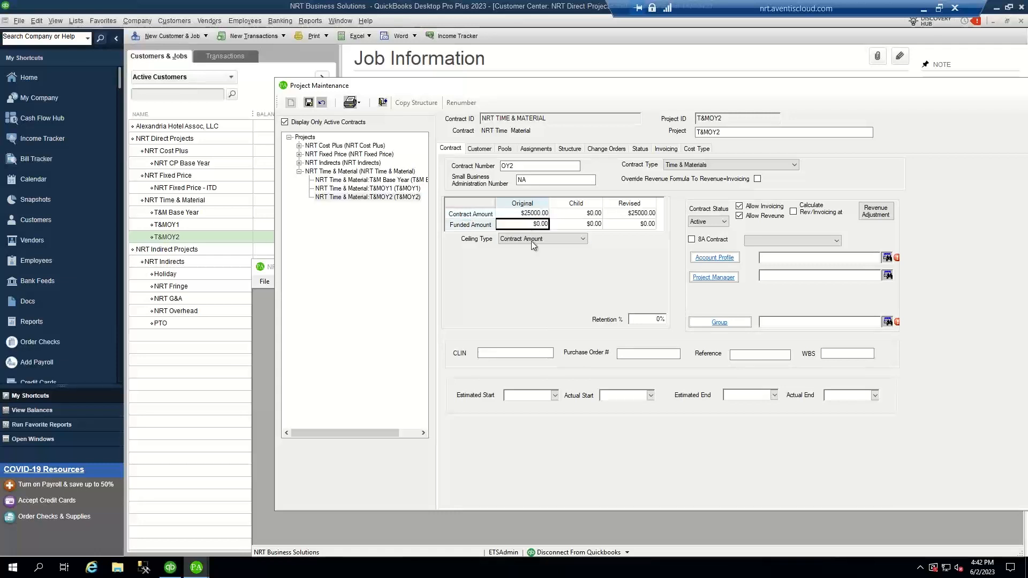
pyautogui.click(519, 223)
pyautogui.moveTo(518, 222); pyautogui.dragTo(617, 230)
pyautogui.write('25000')
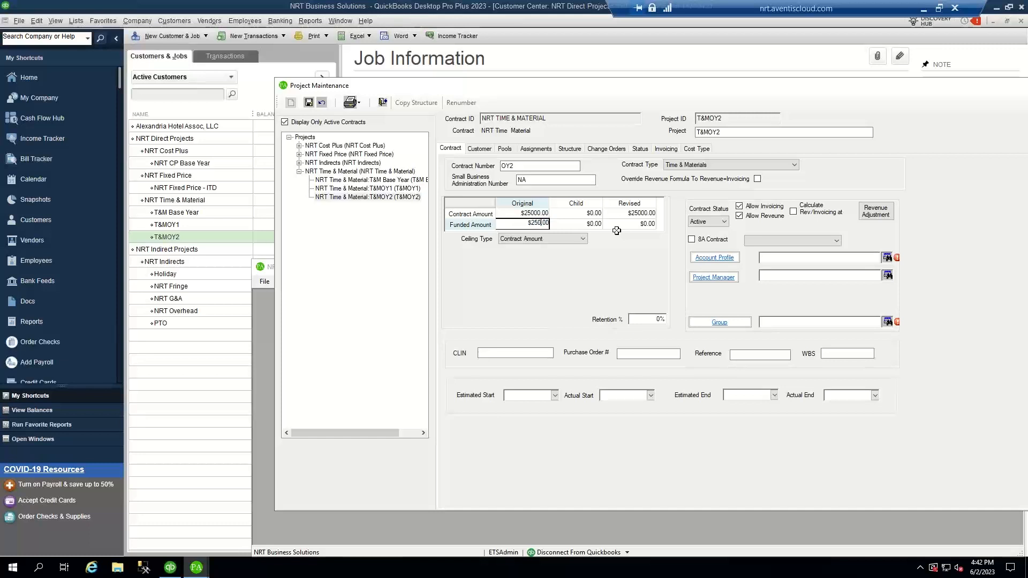
pyautogui.press('Return')
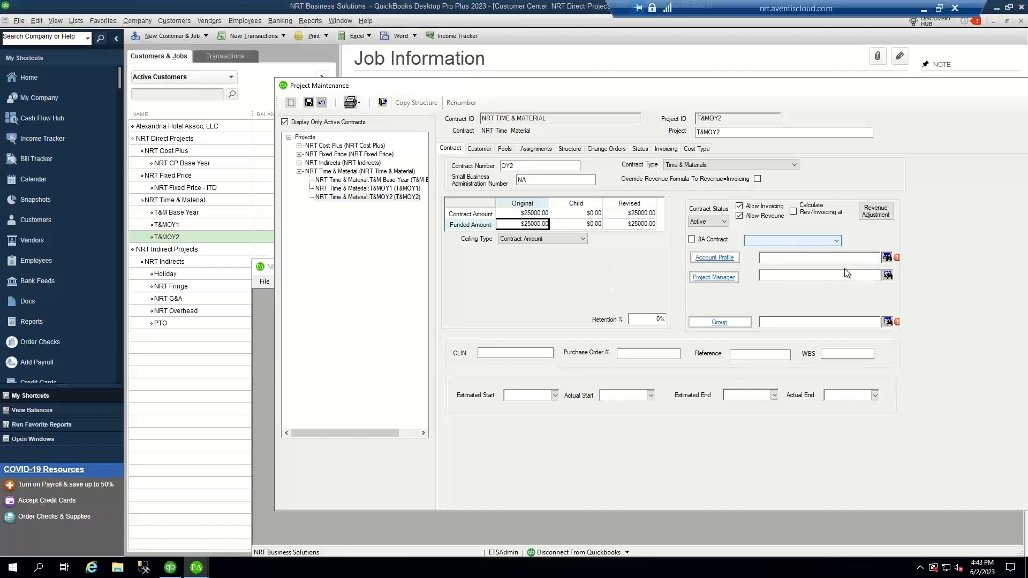
# Step: Designate the project as a Primary Contract and assign it the Direct account profile
pyautogui.click(837, 241)
pyautogui.click(766, 251)
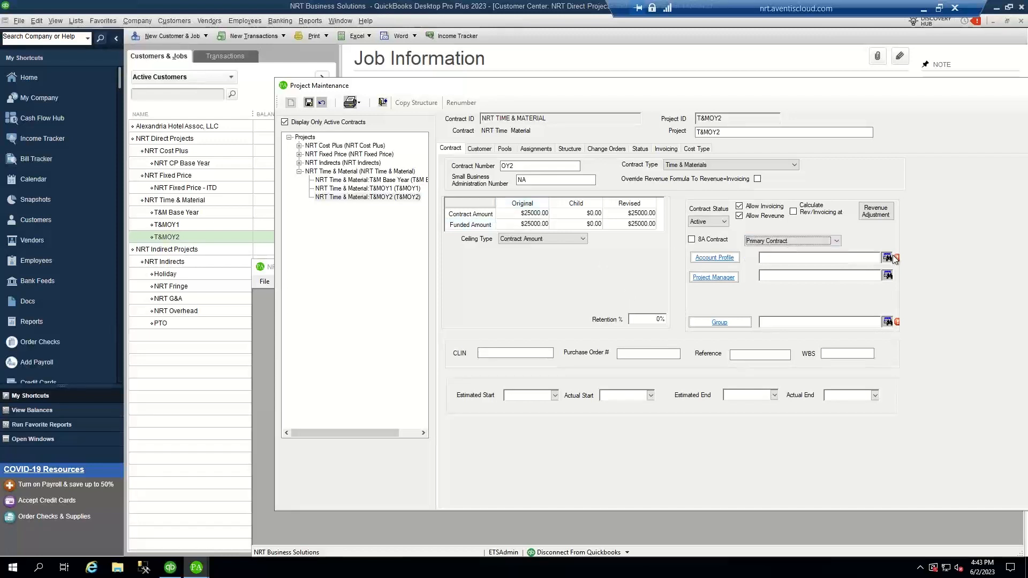
pyautogui.click(887, 257)
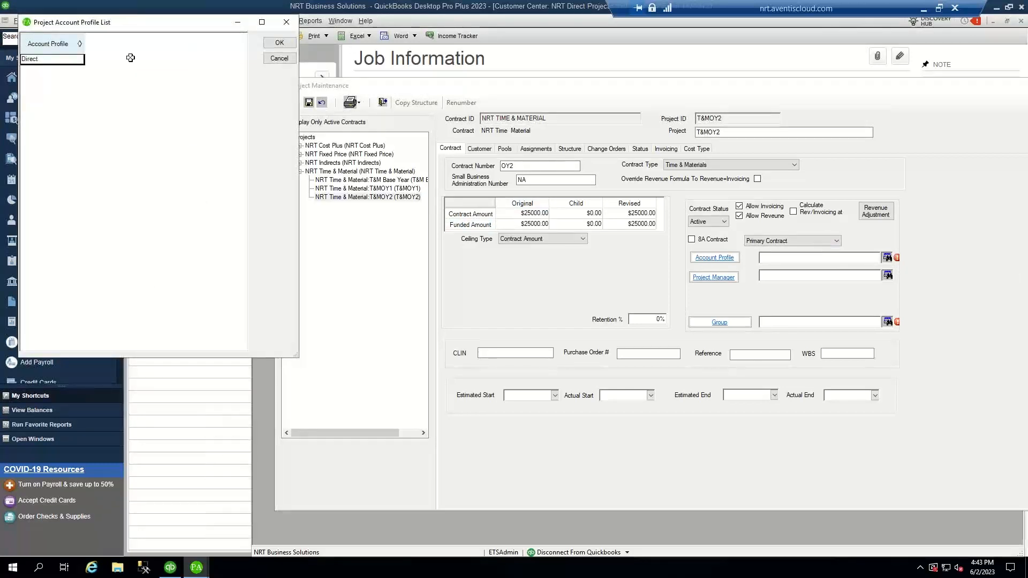
pyautogui.click(25, 59)
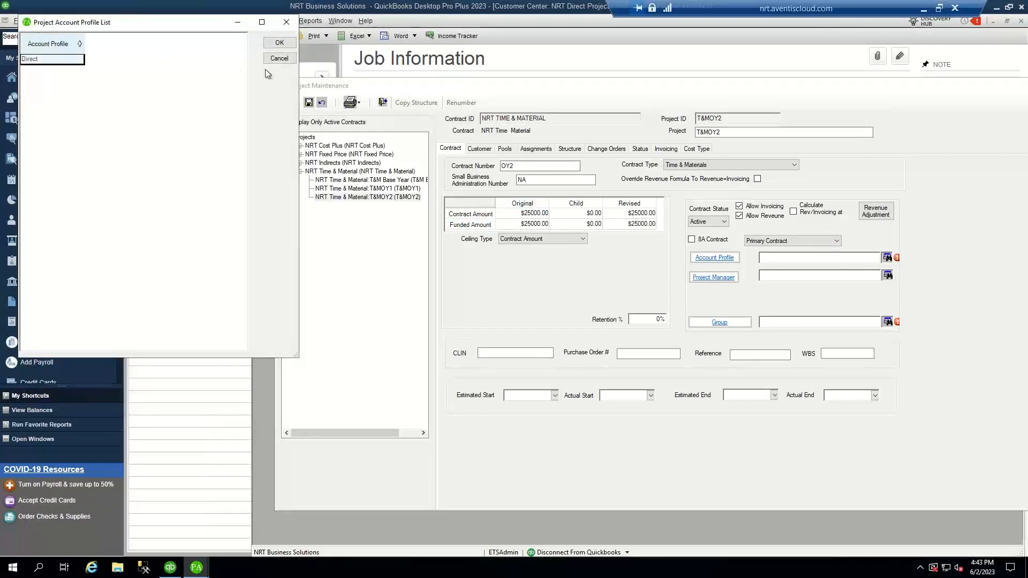
pyautogui.click(279, 42)
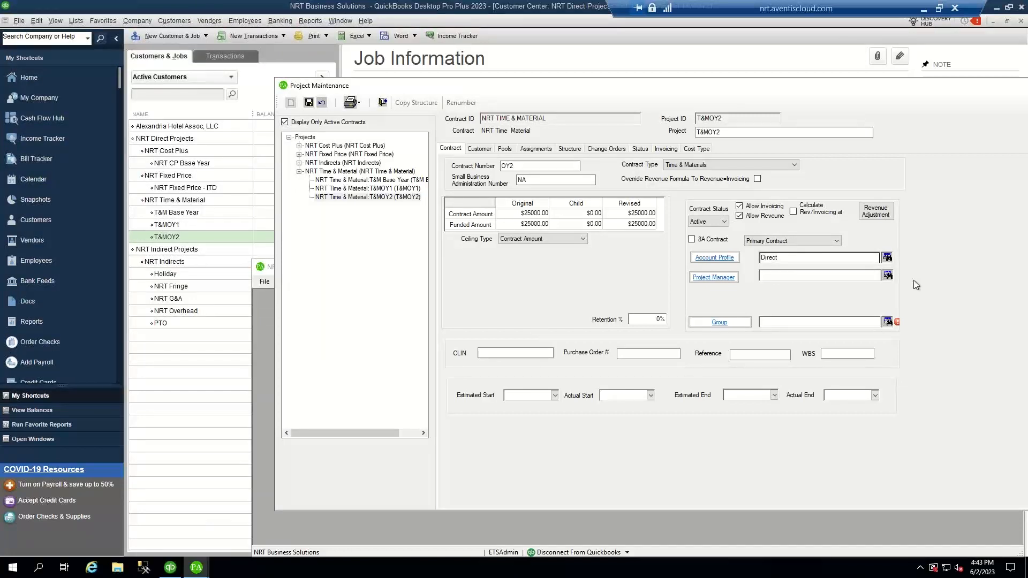
# Step: Assign the fourth listed supervisor as project manager and set the project's group to Segment 67
pyautogui.click(887, 276)
pyautogui.click(135, 100)
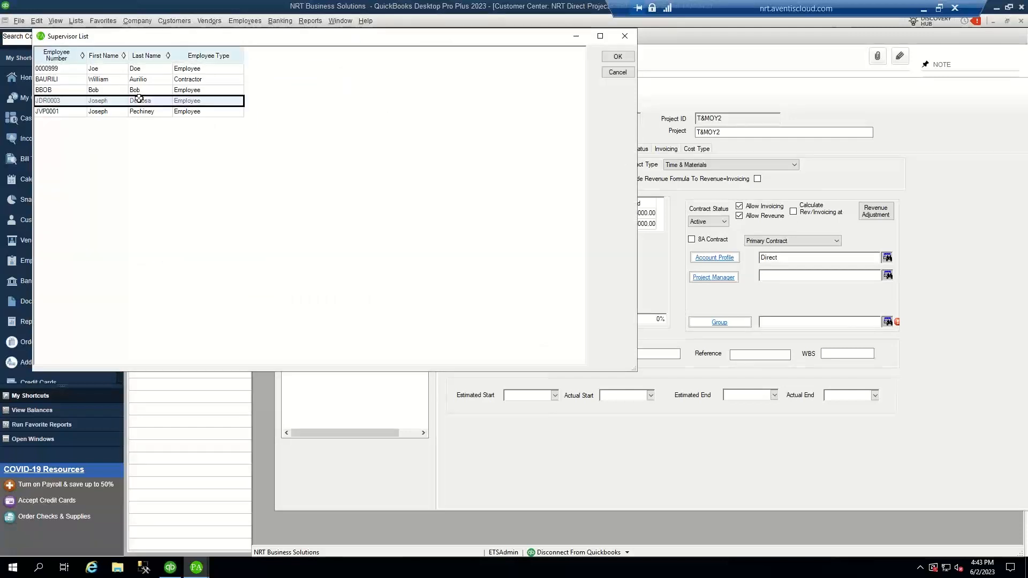
pyautogui.click(616, 56)
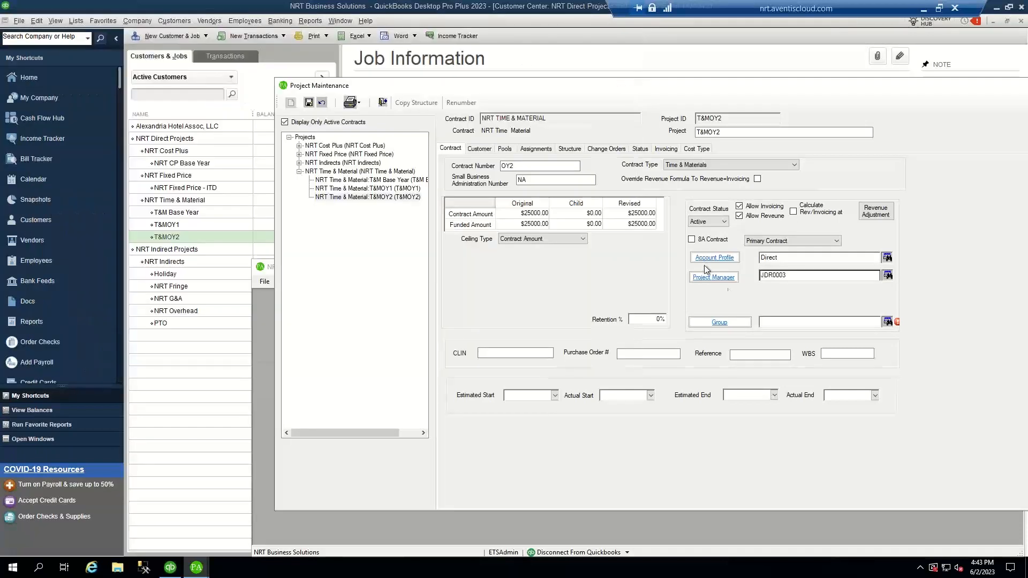
pyautogui.click(885, 322)
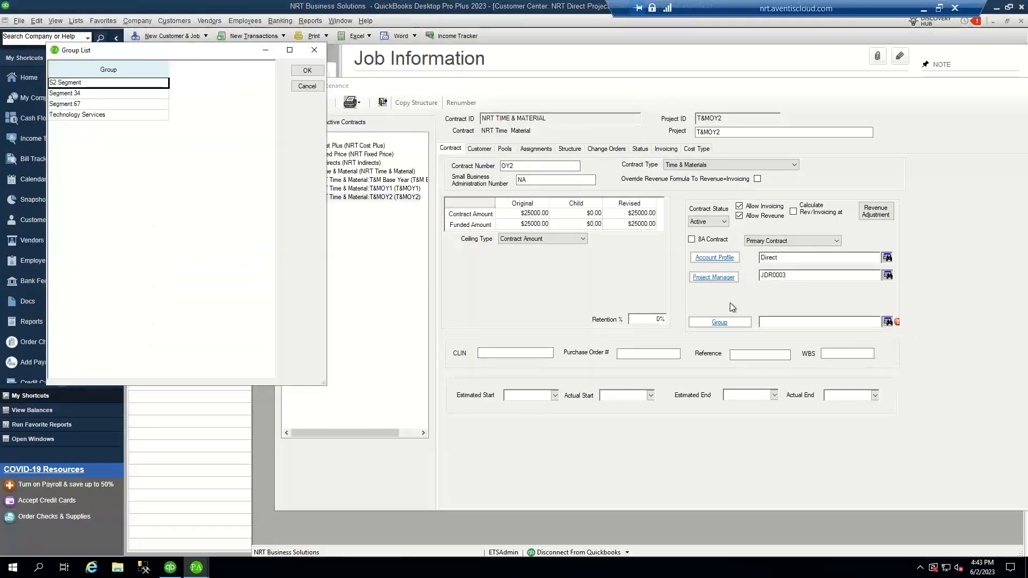
pyautogui.click(70, 105)
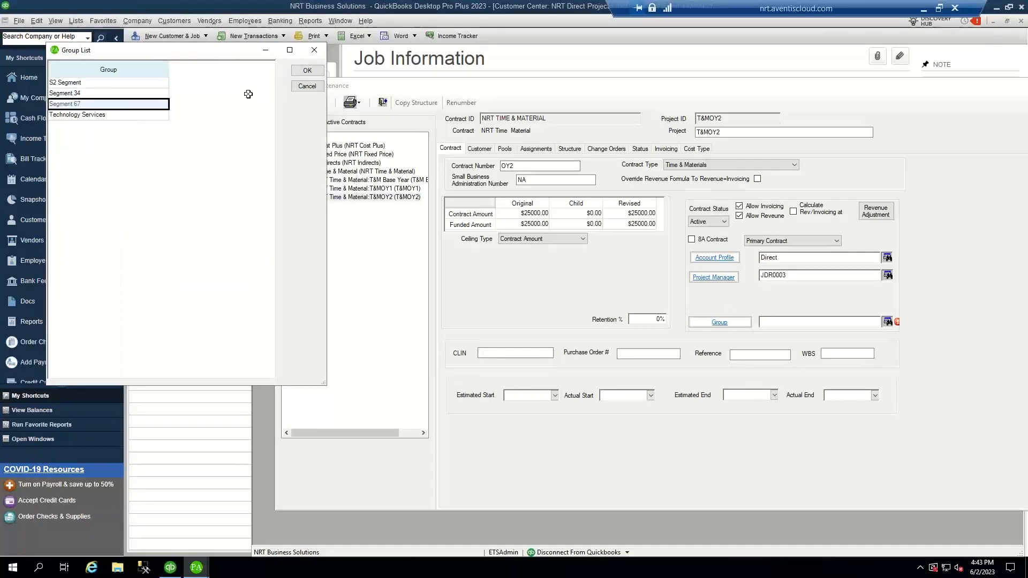
pyautogui.click(307, 70)
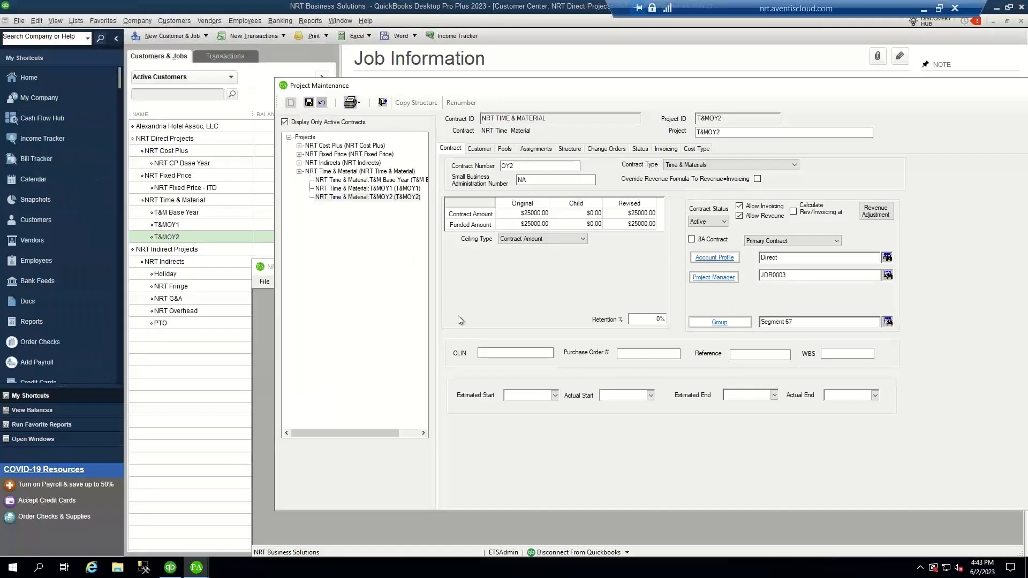
# Step: Set the project's estimated start to 6/2/2023 and its actual start to 6/20/2023
pyautogui.click(513, 394)
pyautogui.click(512, 394)
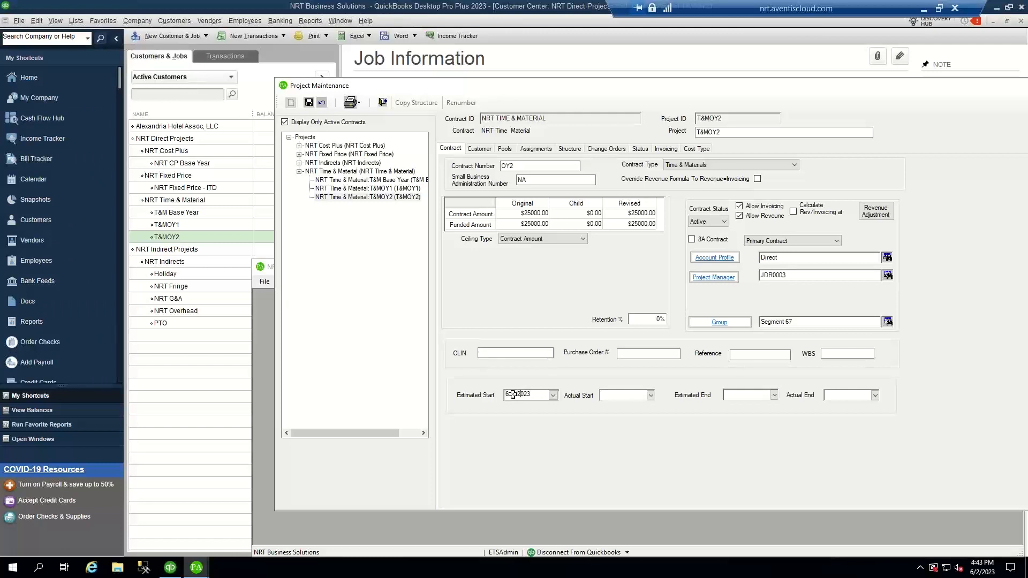
pyautogui.press('Tab')
pyautogui.click(611, 399)
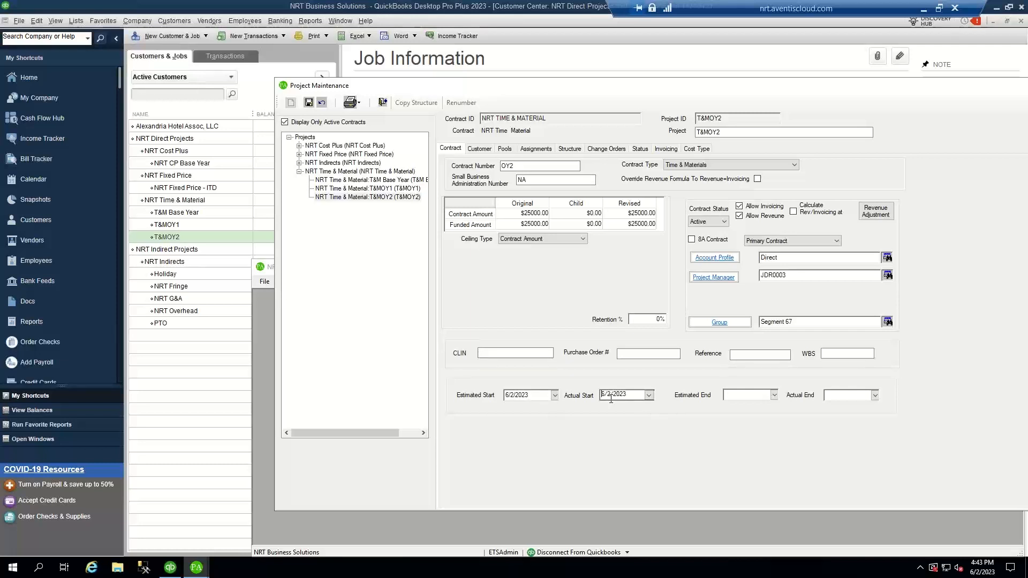
pyautogui.write('0')
pyautogui.press('Tab')
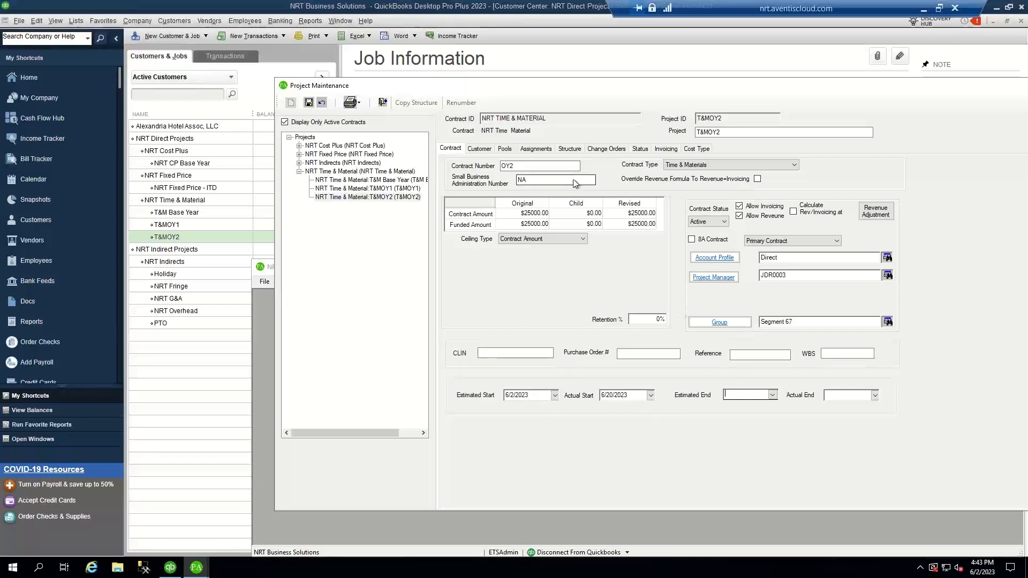
# Step: Set the project's customer location to Corp Headquarters
pyautogui.click(482, 150)
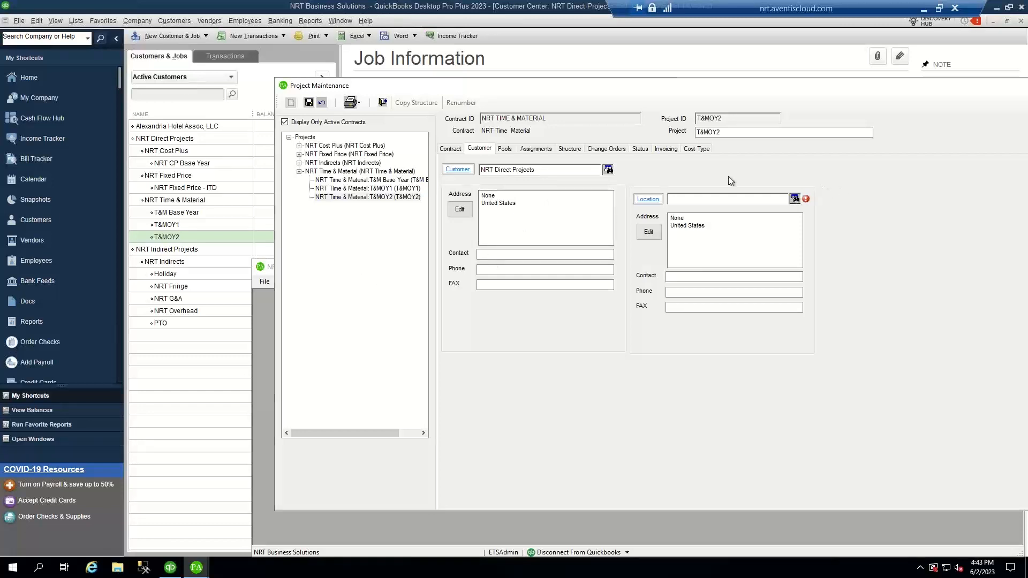
pyautogui.click(794, 199)
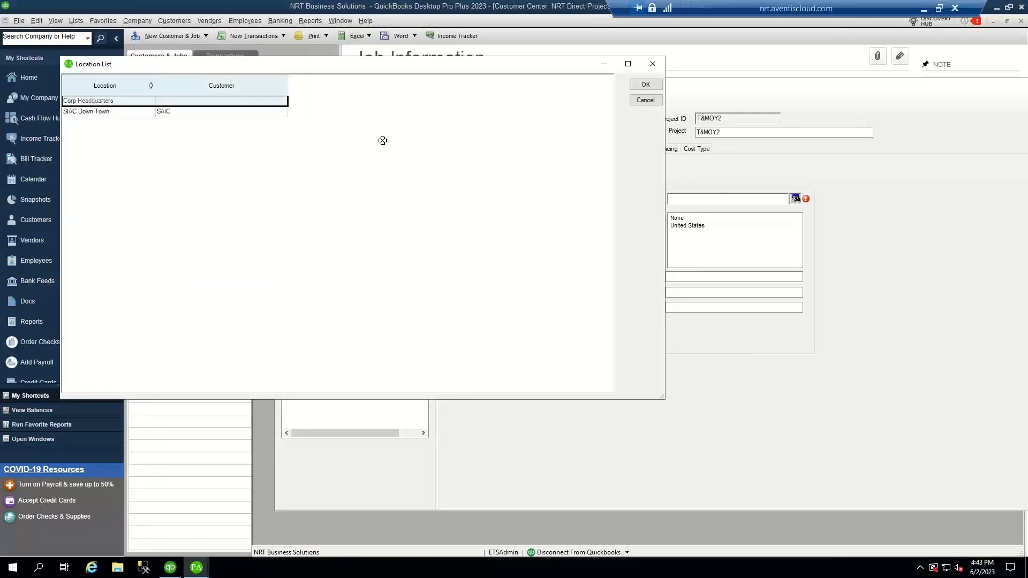
pyautogui.click(645, 85)
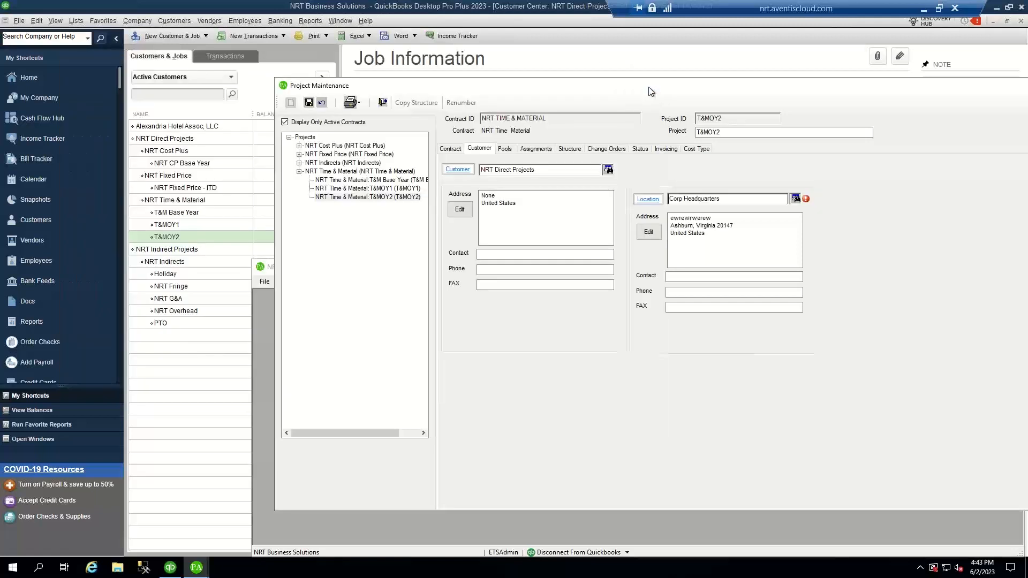
# Step: Review the project's pools, assignments, structure, change orders and status, including the budget comparison
pyautogui.click(505, 149)
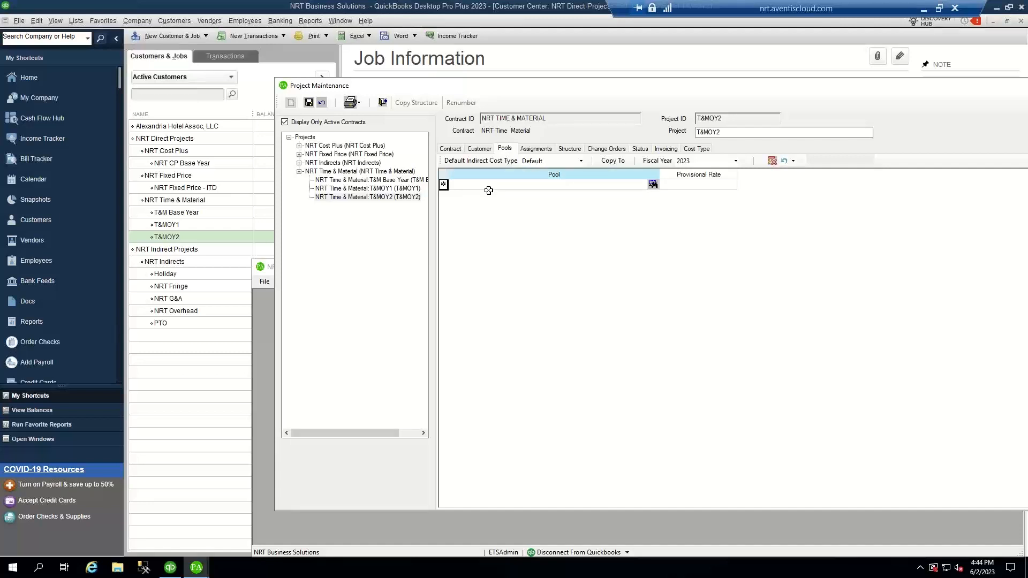
pyautogui.click(538, 150)
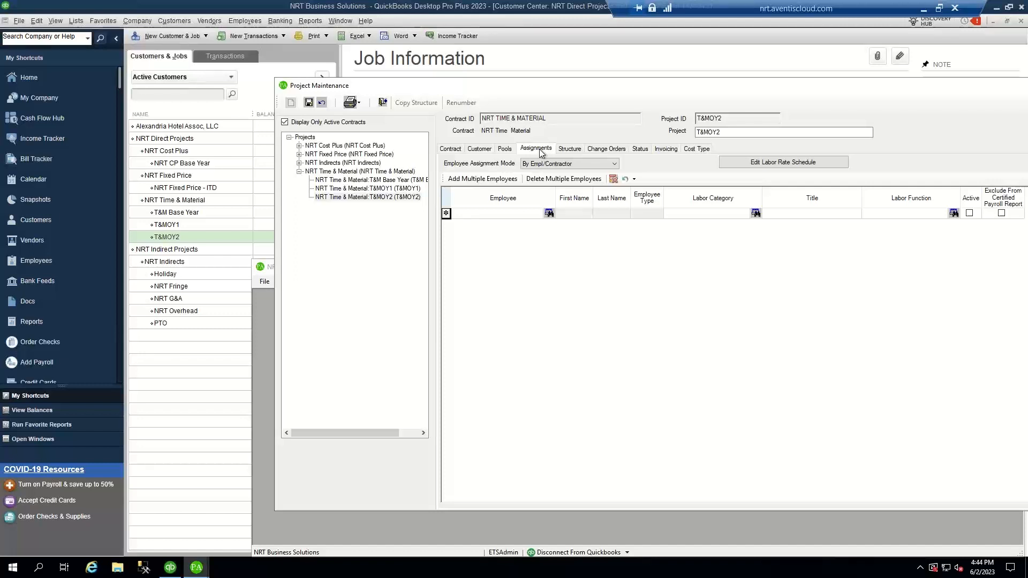
pyautogui.click(570, 150)
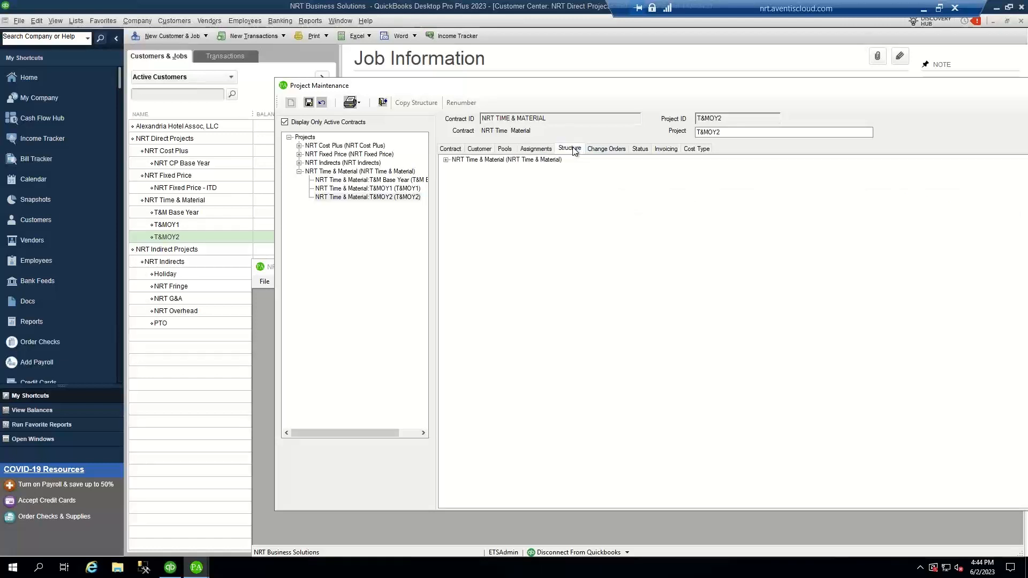
pyautogui.click(602, 154)
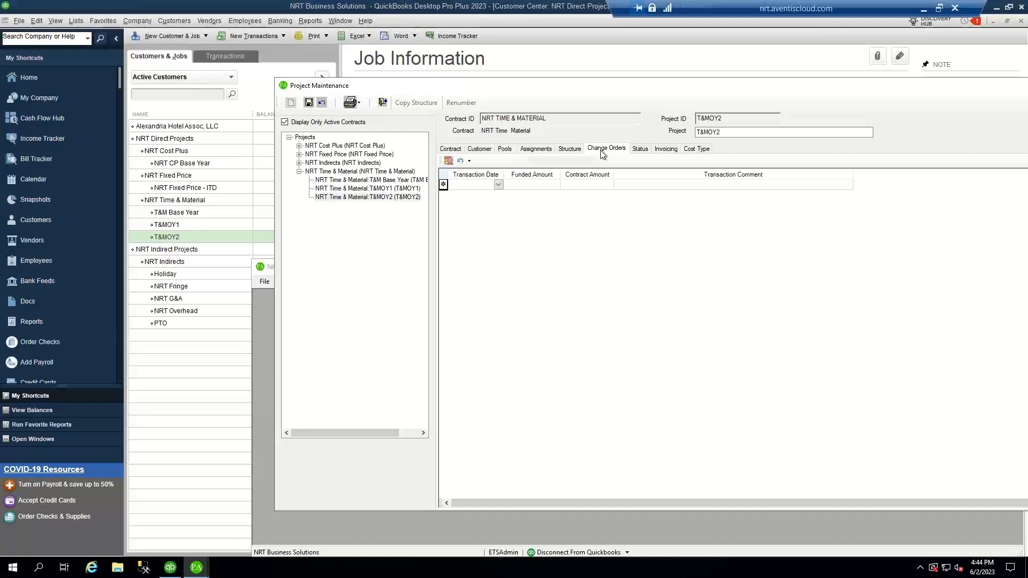
pyautogui.click(640, 149)
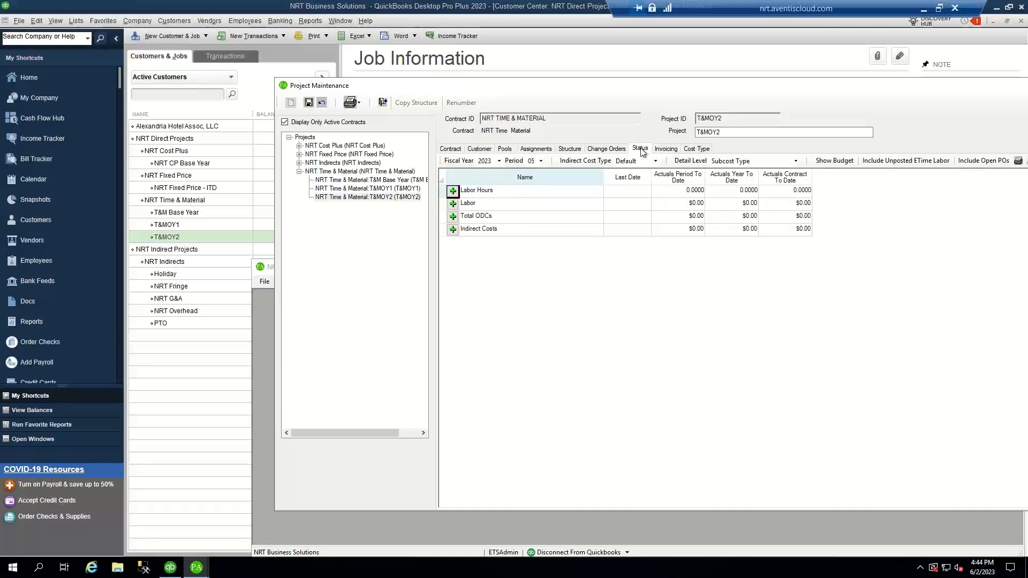
pyautogui.click(829, 162)
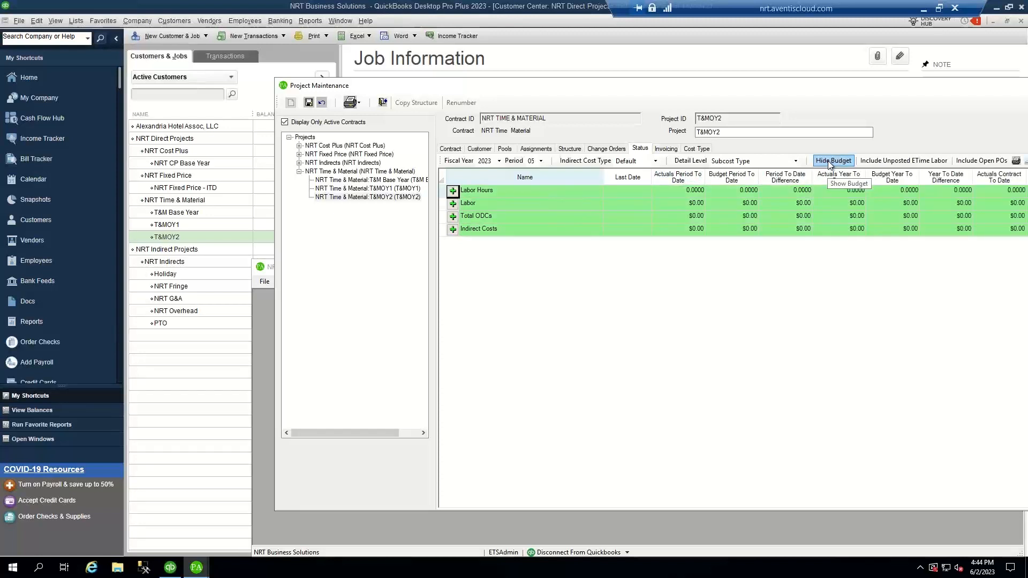
# Step: Set the project's invoice format to T & M Plus ODC Cost Level and its terms to Net 30, and save the project
pyautogui.click(664, 150)
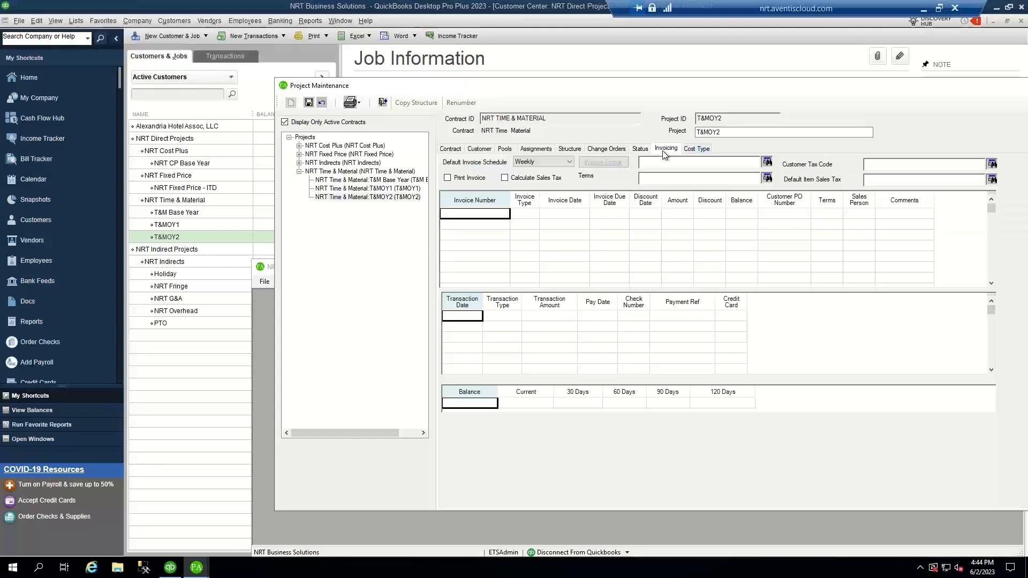
pyautogui.click(766, 162)
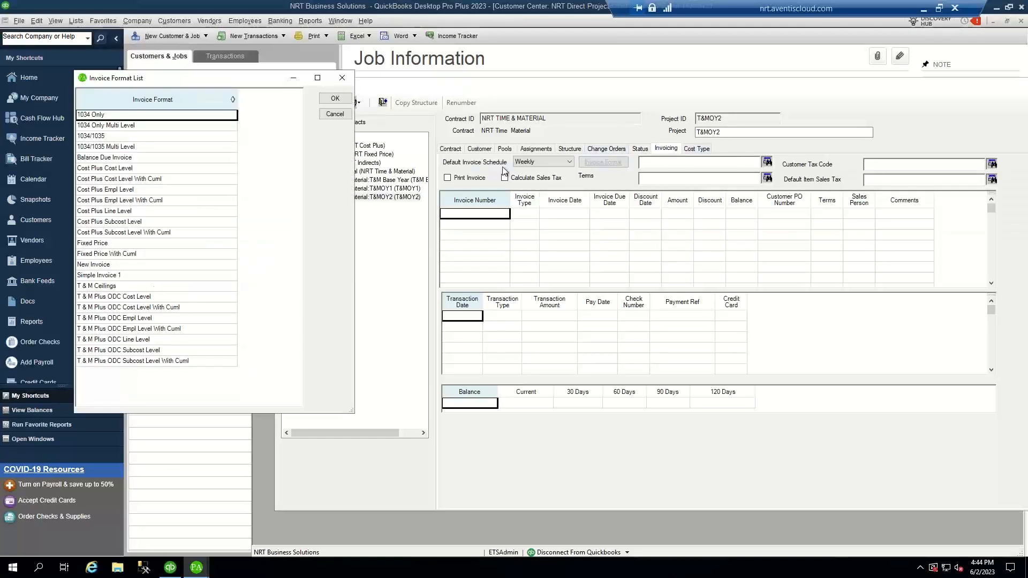
pyautogui.click(134, 299)
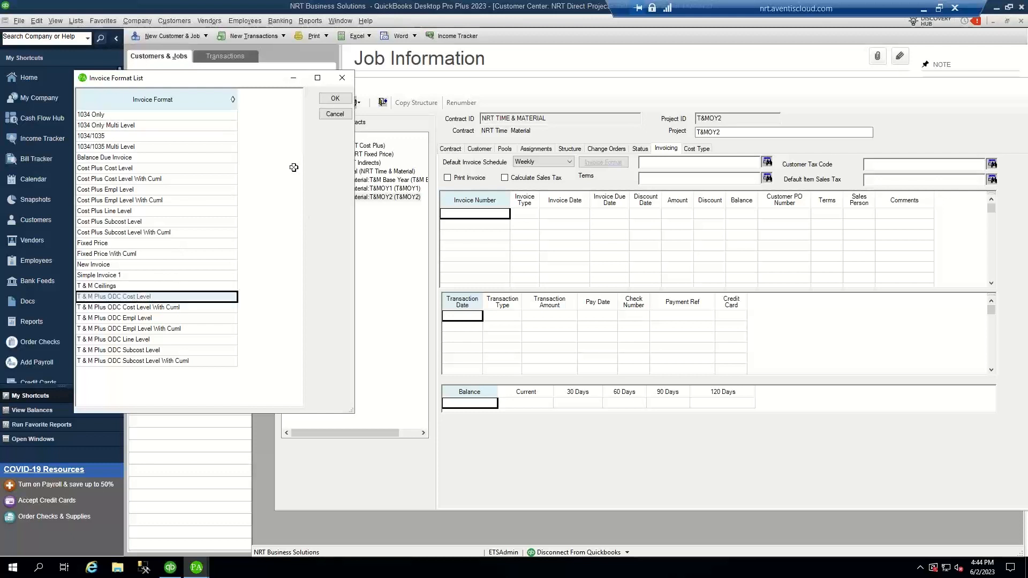
pyautogui.click(335, 99)
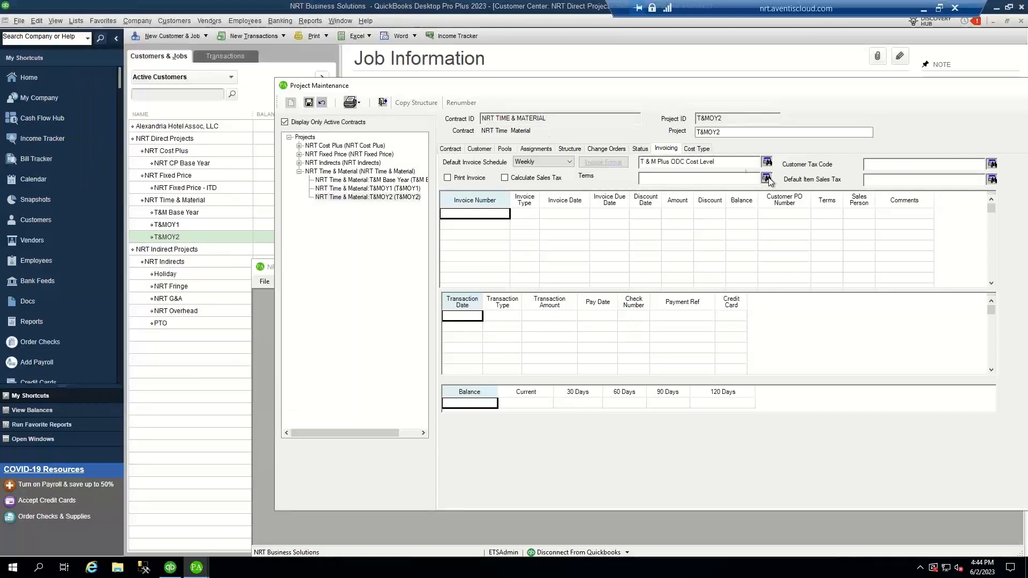
pyautogui.click(767, 178)
pyautogui.click(110, 177)
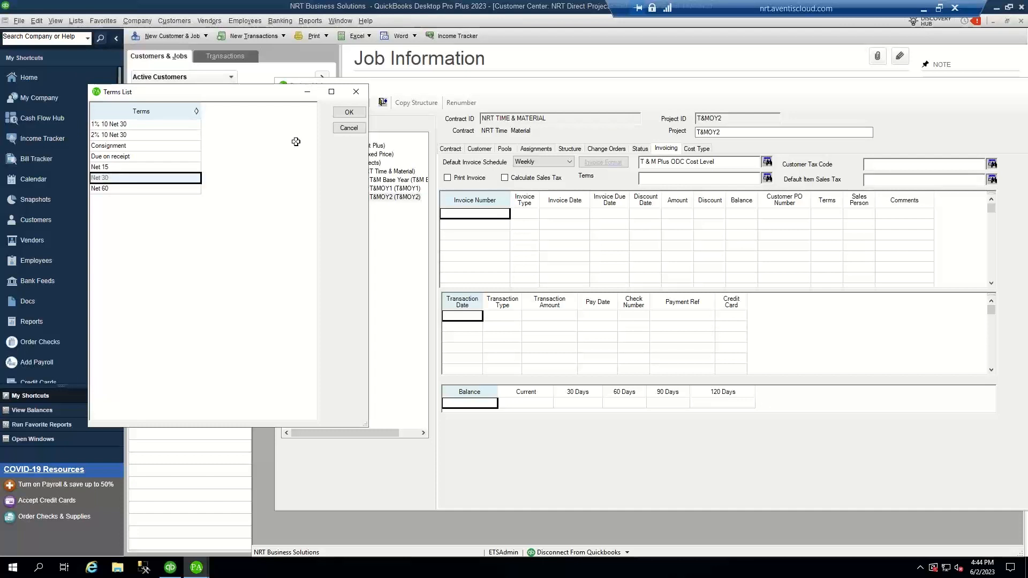
pyautogui.click(348, 112)
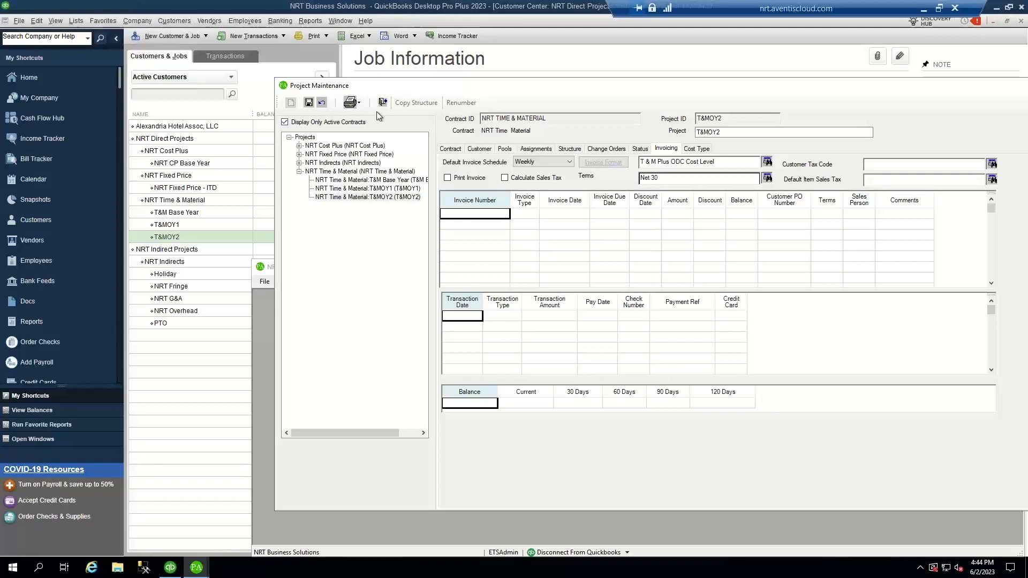
pyautogui.click(309, 103)
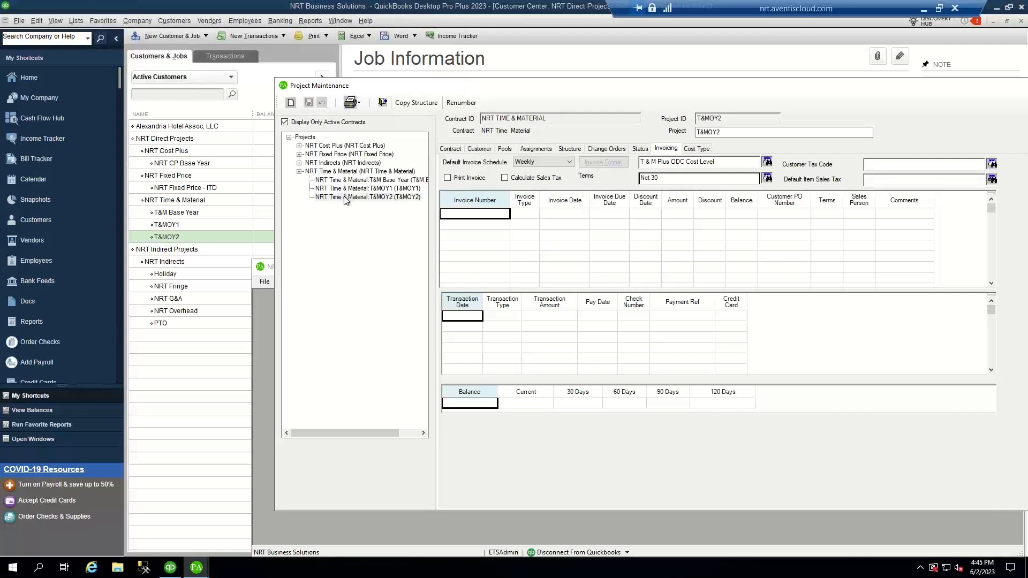
# Step: Add the employee who serves as Controller to the T&MOY2 project's employee assignments
pyautogui.click(450, 149)
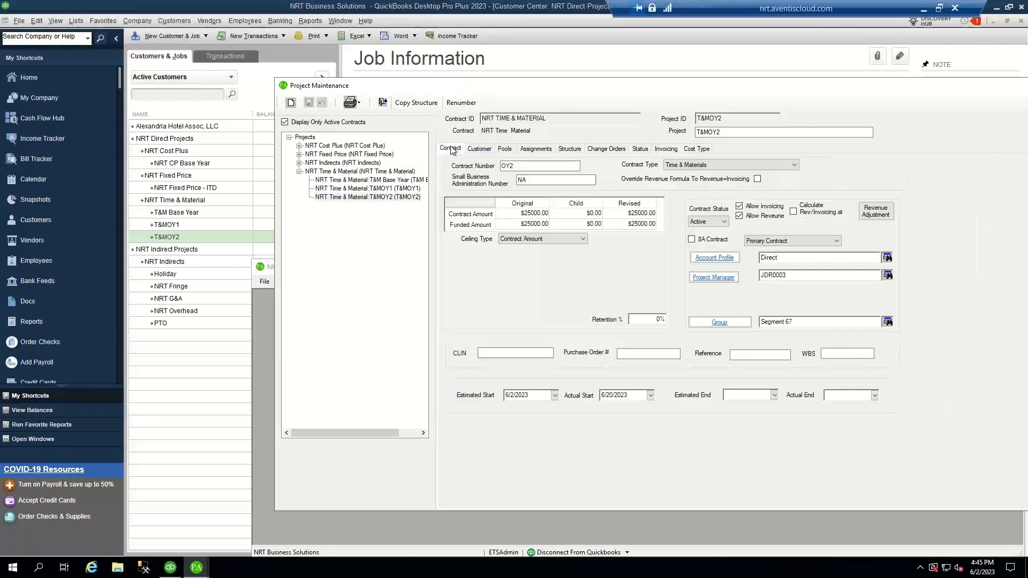
pyautogui.click(533, 150)
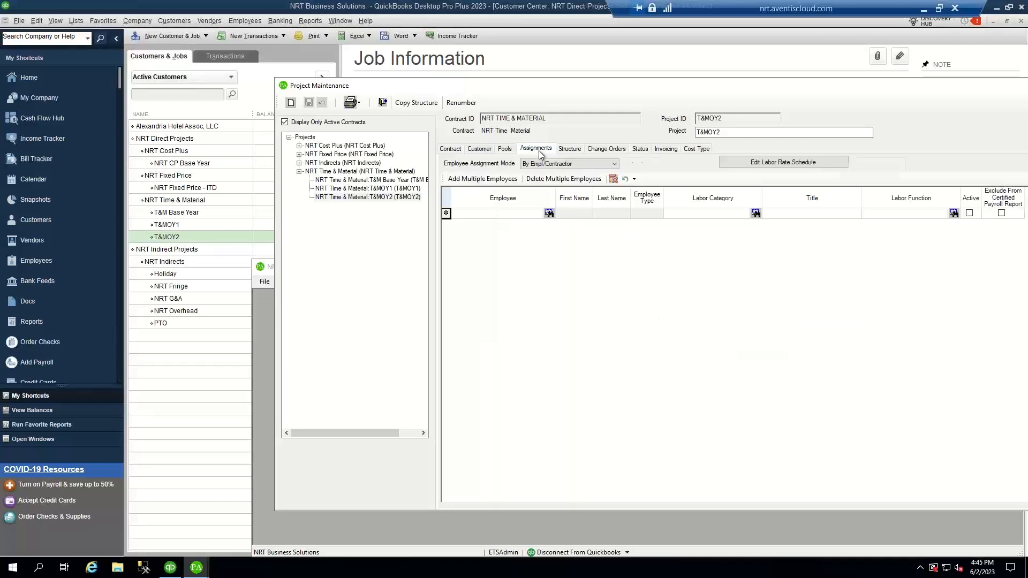
pyautogui.click(549, 213)
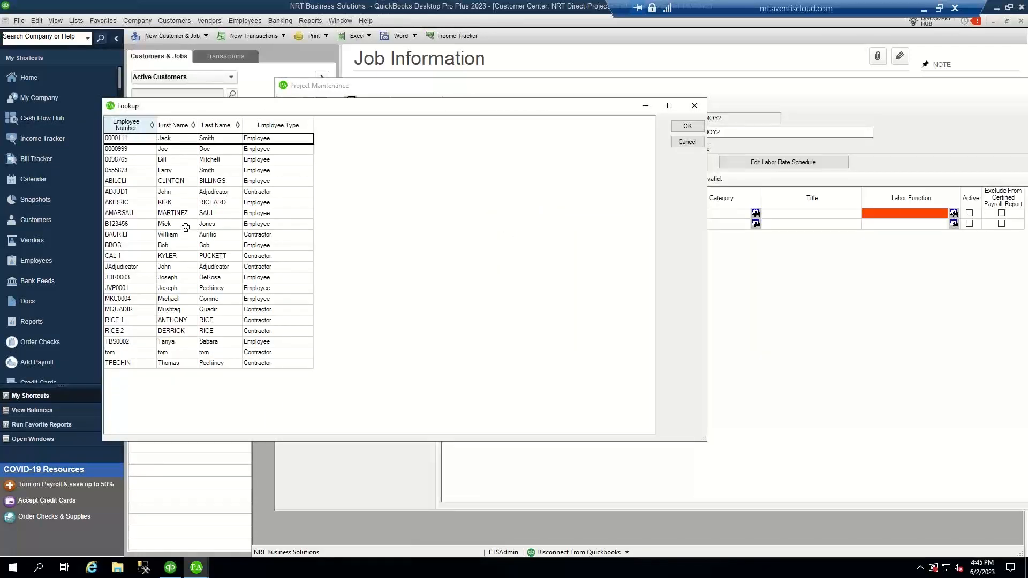
pyautogui.click(170, 295)
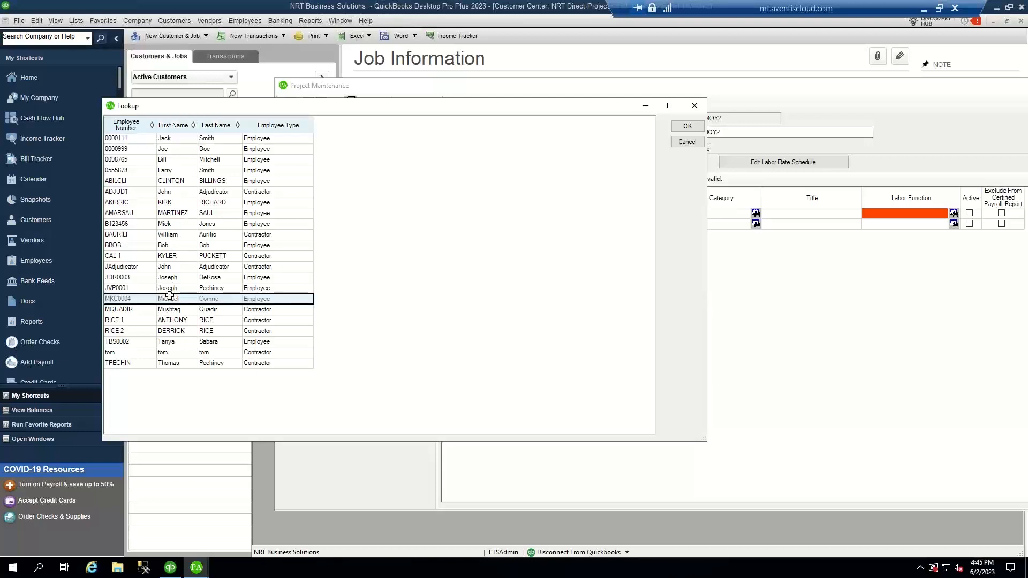
pyautogui.click(167, 289)
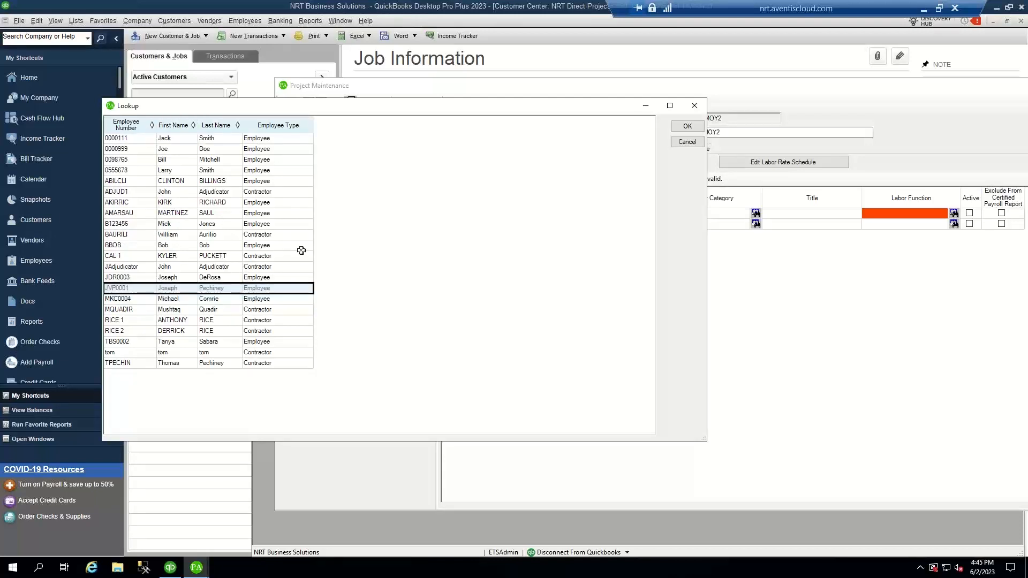
pyautogui.click(689, 128)
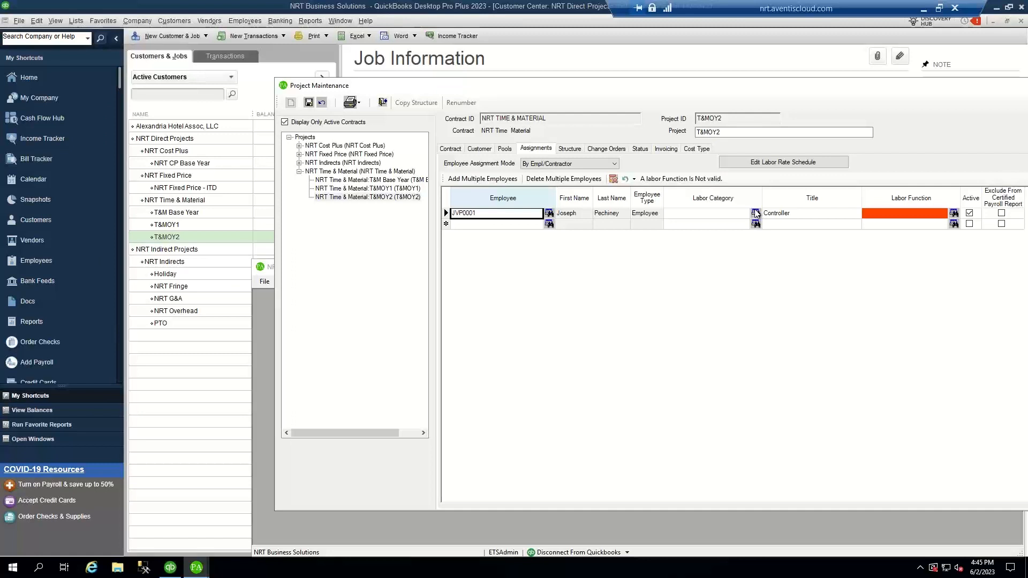
# Step: Set the assigned employee's labor category to Data Consultant and labor function to Direct Labor-Government, then save and close the project
pyautogui.click(756, 213)
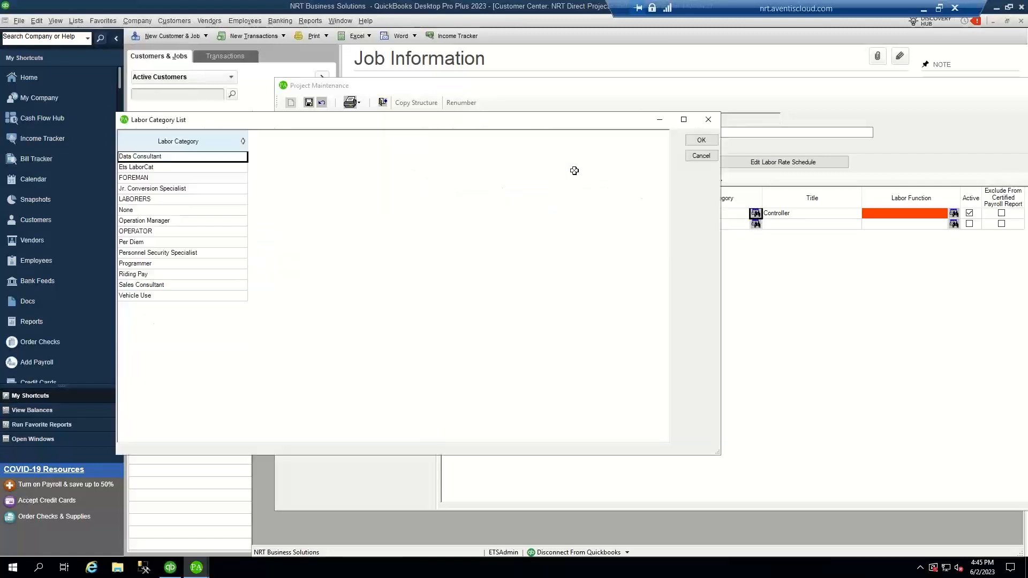
pyautogui.click(149, 161)
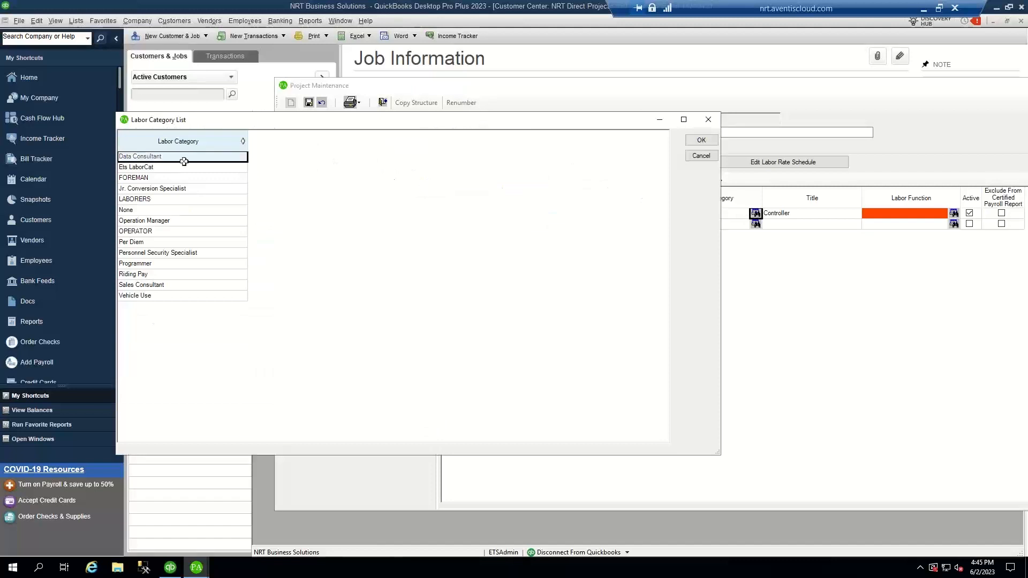
pyautogui.click(701, 139)
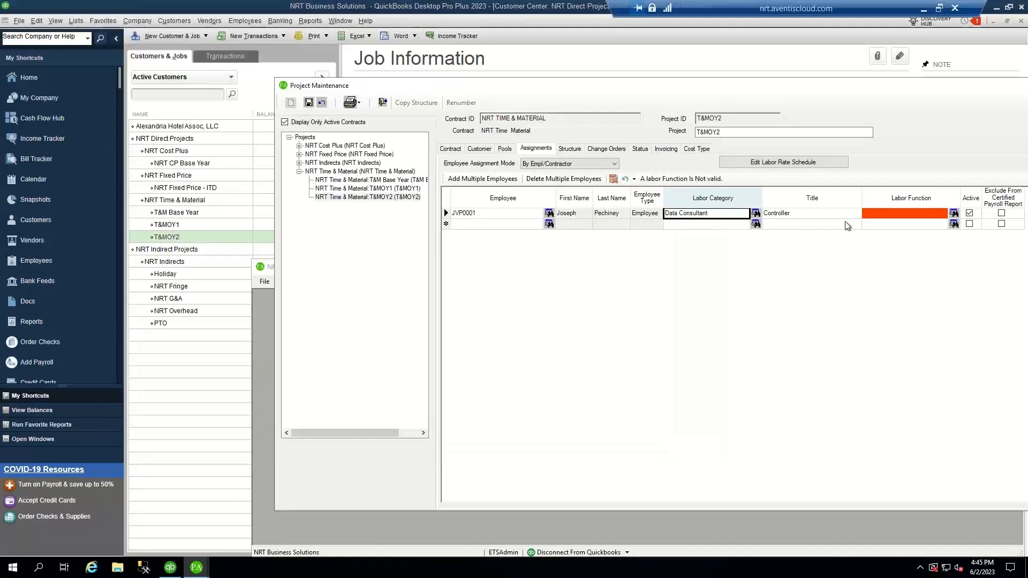
pyautogui.click(953, 213)
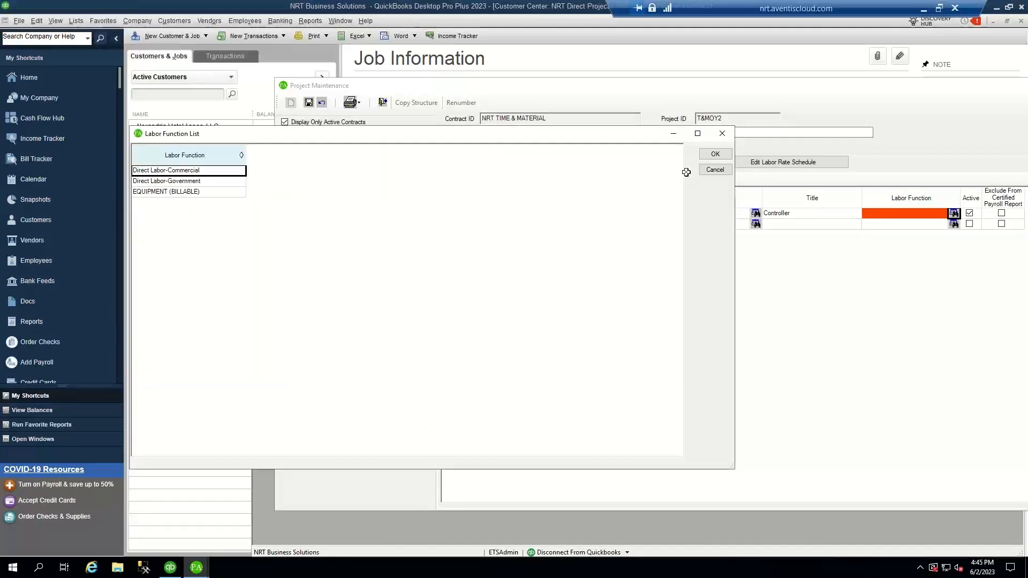
pyautogui.click(194, 181)
pyautogui.click(715, 154)
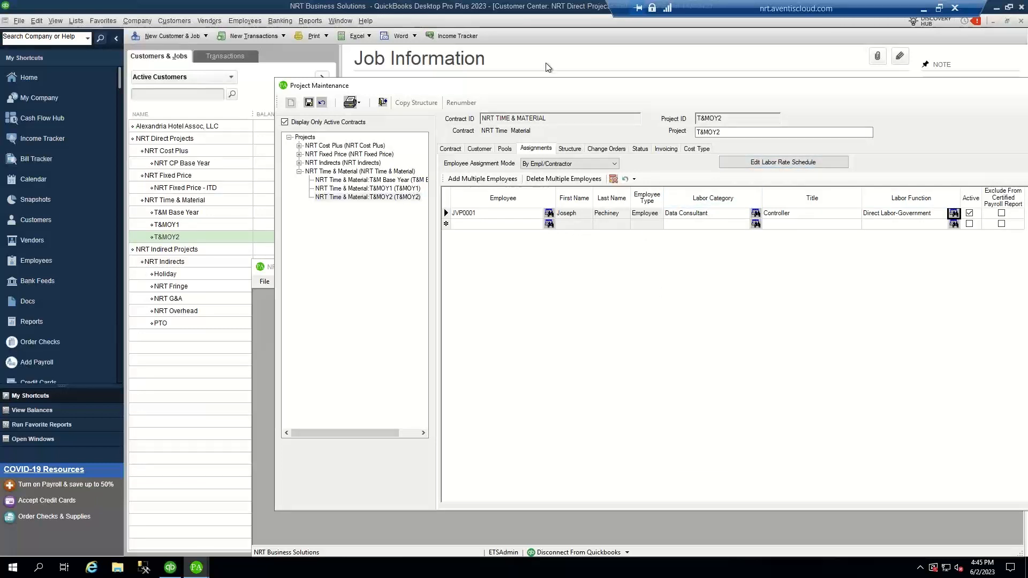
pyautogui.click(308, 103)
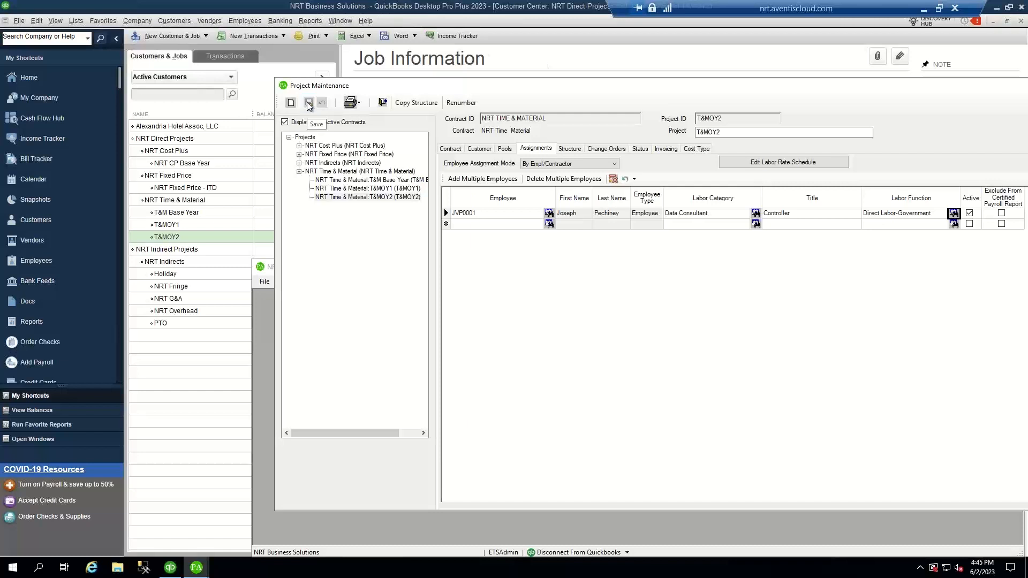
pyautogui.click(380, 104)
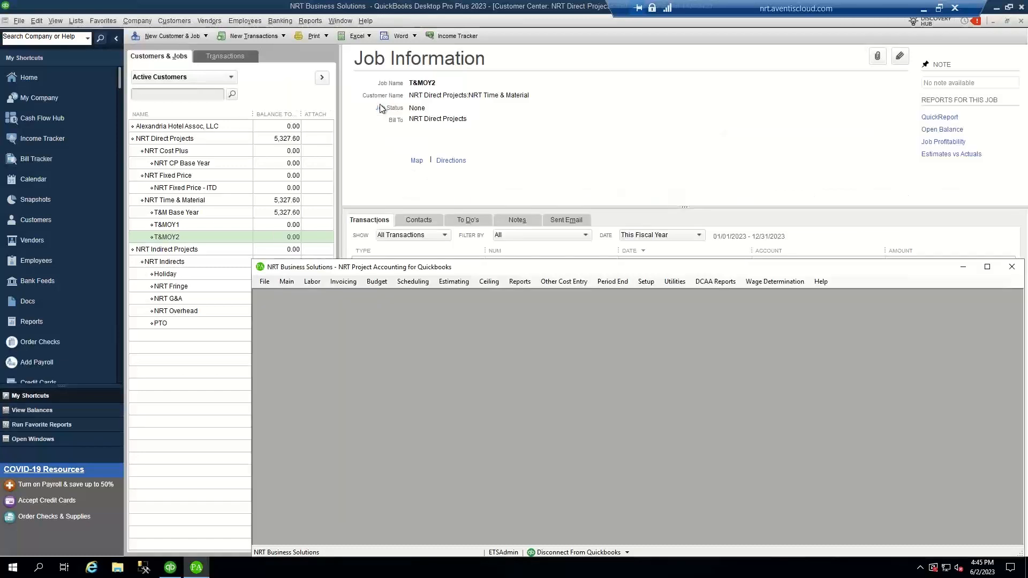
# Step: Check the Controller's task assignments in the employee maintenance record for the T&MOY2 project
pyautogui.click(648, 284)
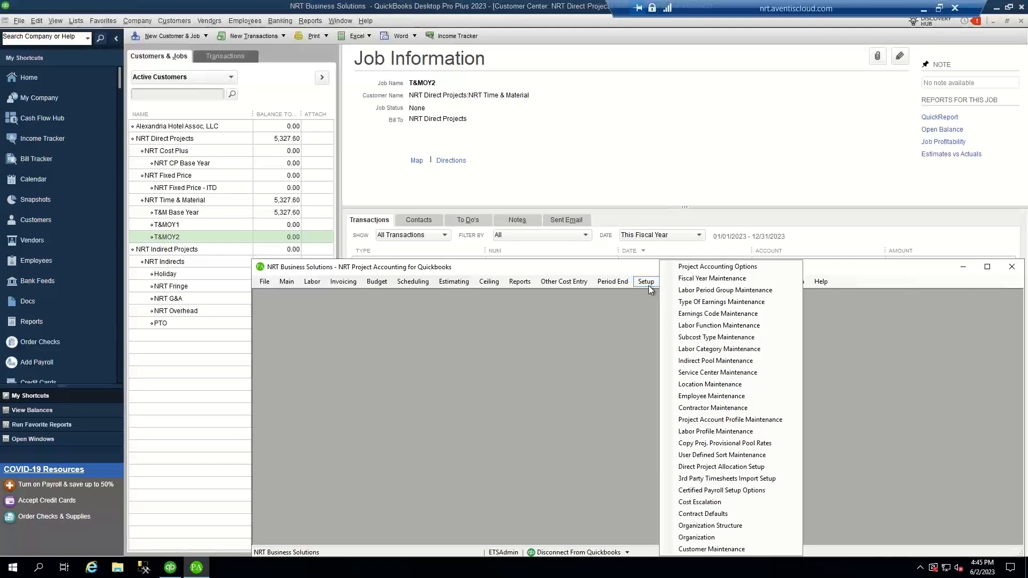
pyautogui.click(684, 396)
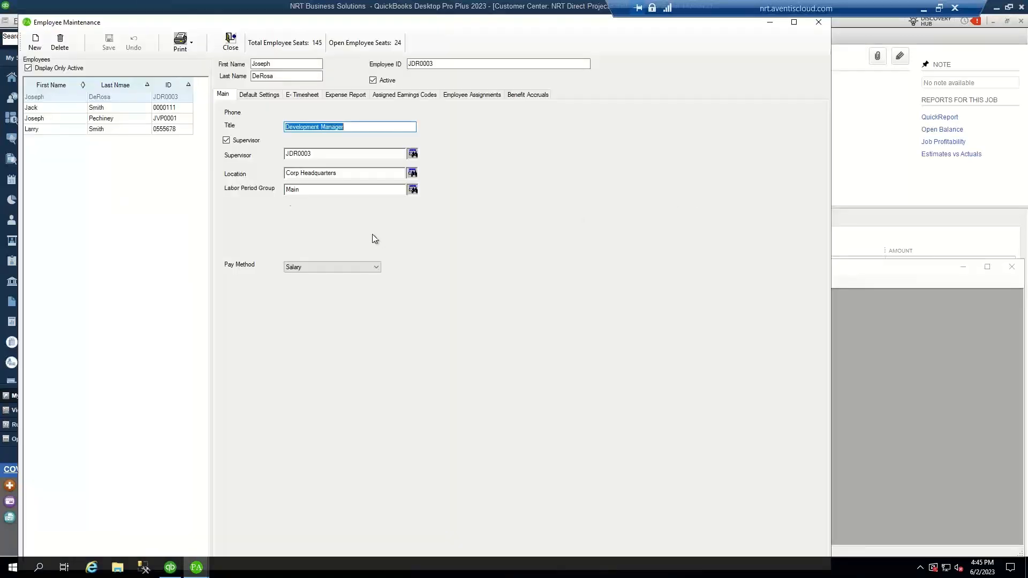
pyautogui.click(104, 118)
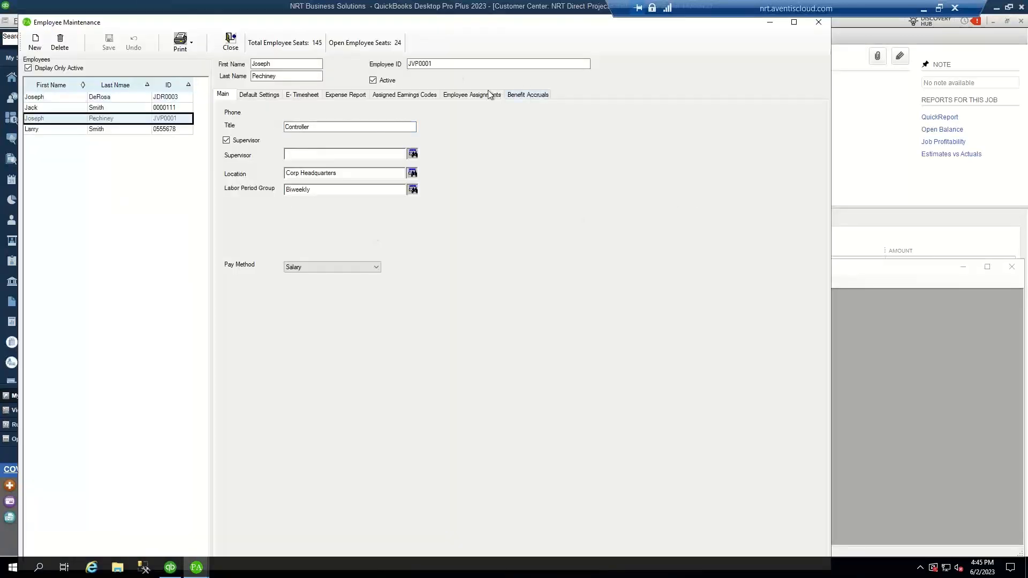
pyautogui.click(472, 95)
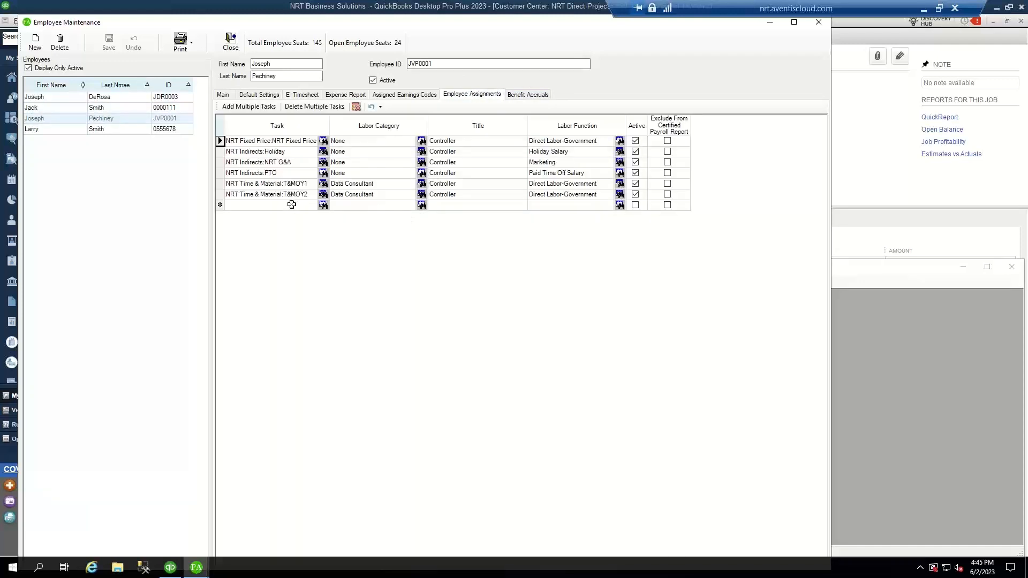
pyautogui.click(230, 41)
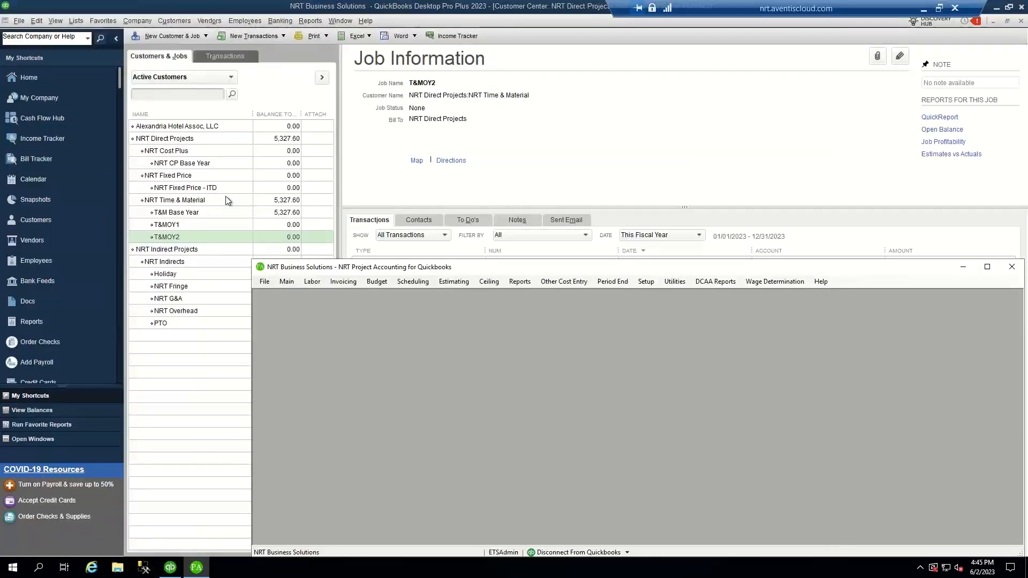